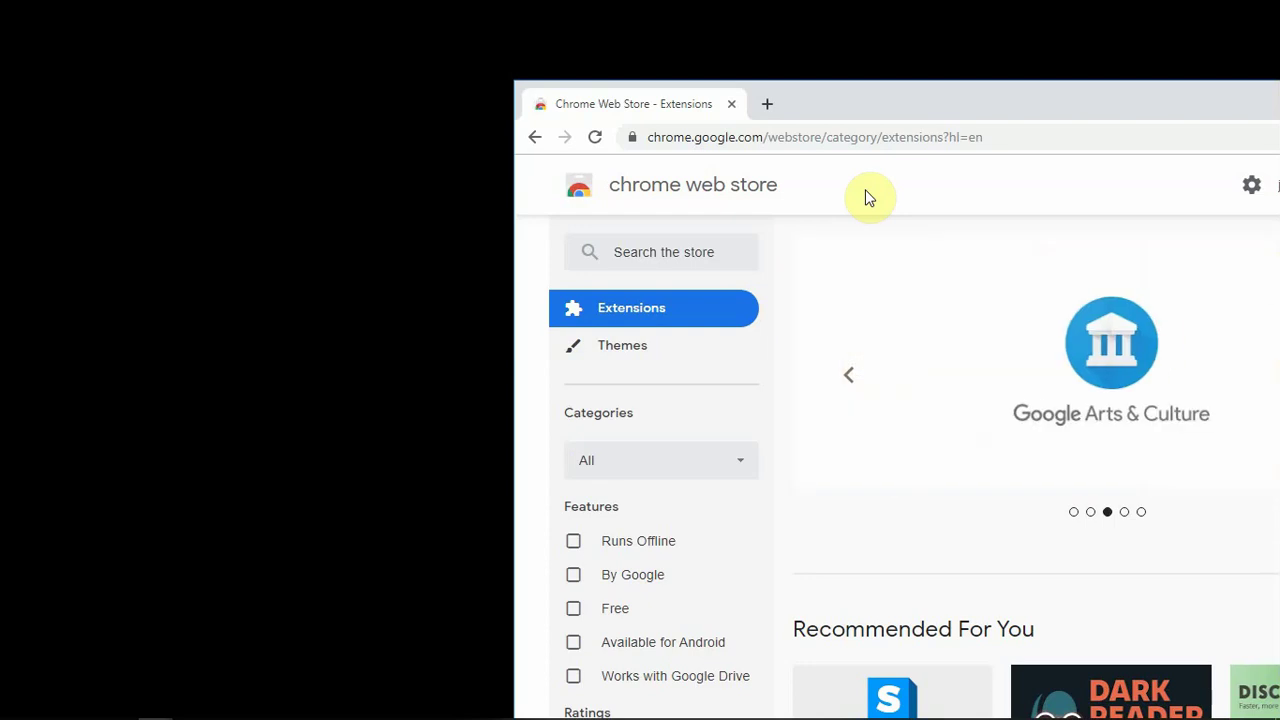
Search the Chrome Web Store for "secure shell extension" and open the Secure Shell Extension listing.
{"action": "left_click", "coordinate": [666, 251]}
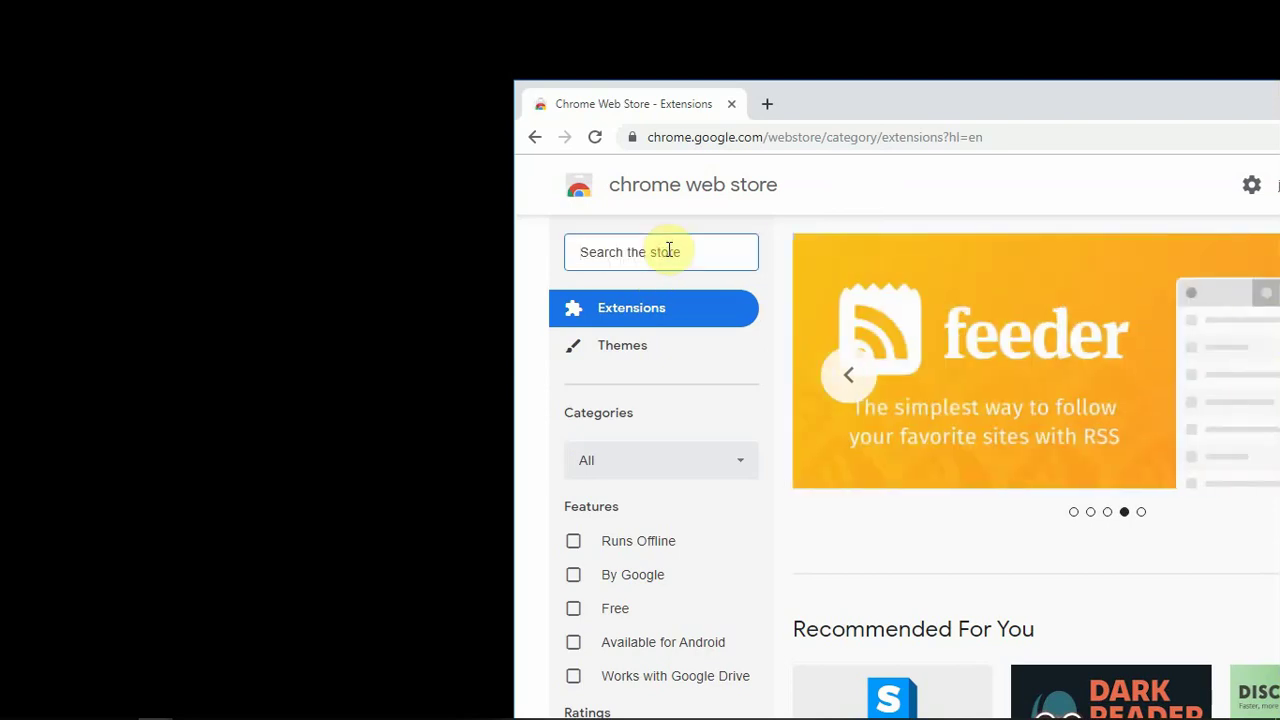
{"action": "type", "text": "se"}
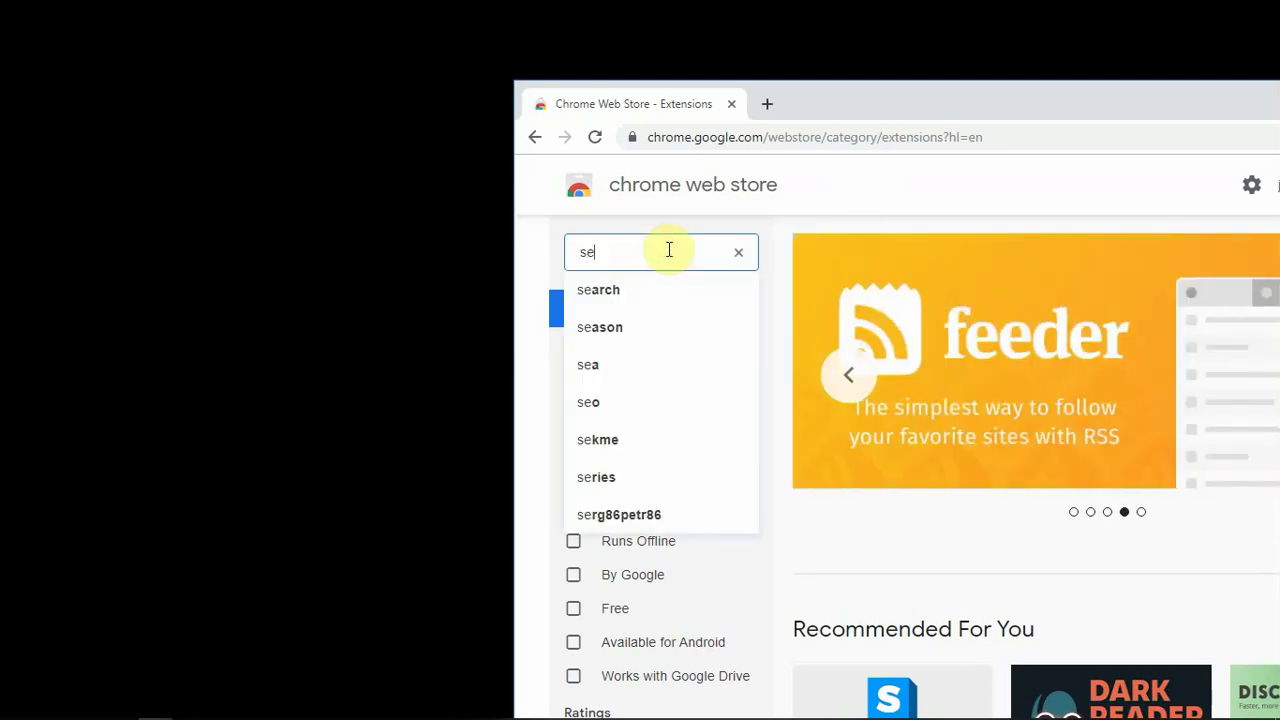
{"action": "type", "text": "cure"}
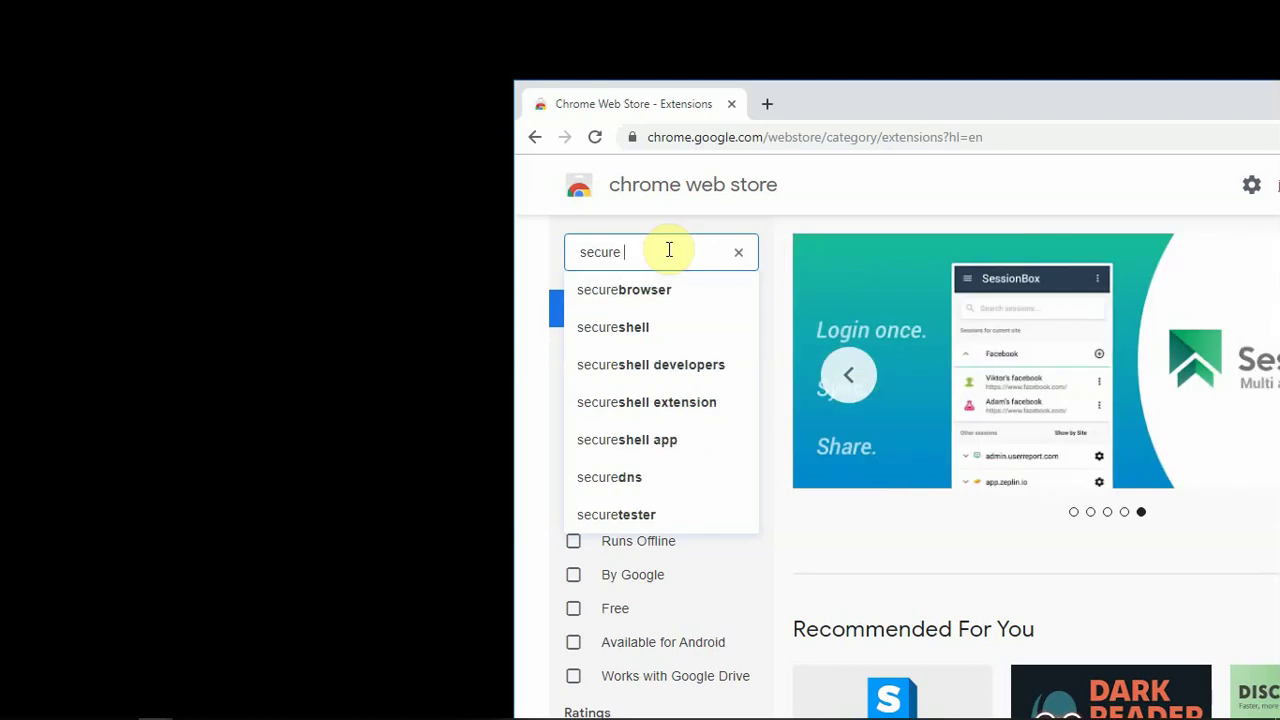
{"action": "key", "text": "Down"}
{"action": "key", "text": "Down"}
{"action": "key", "text": "Down"}
{"action": "key", "text": "Down"}
{"action": "key", "text": "Down"}
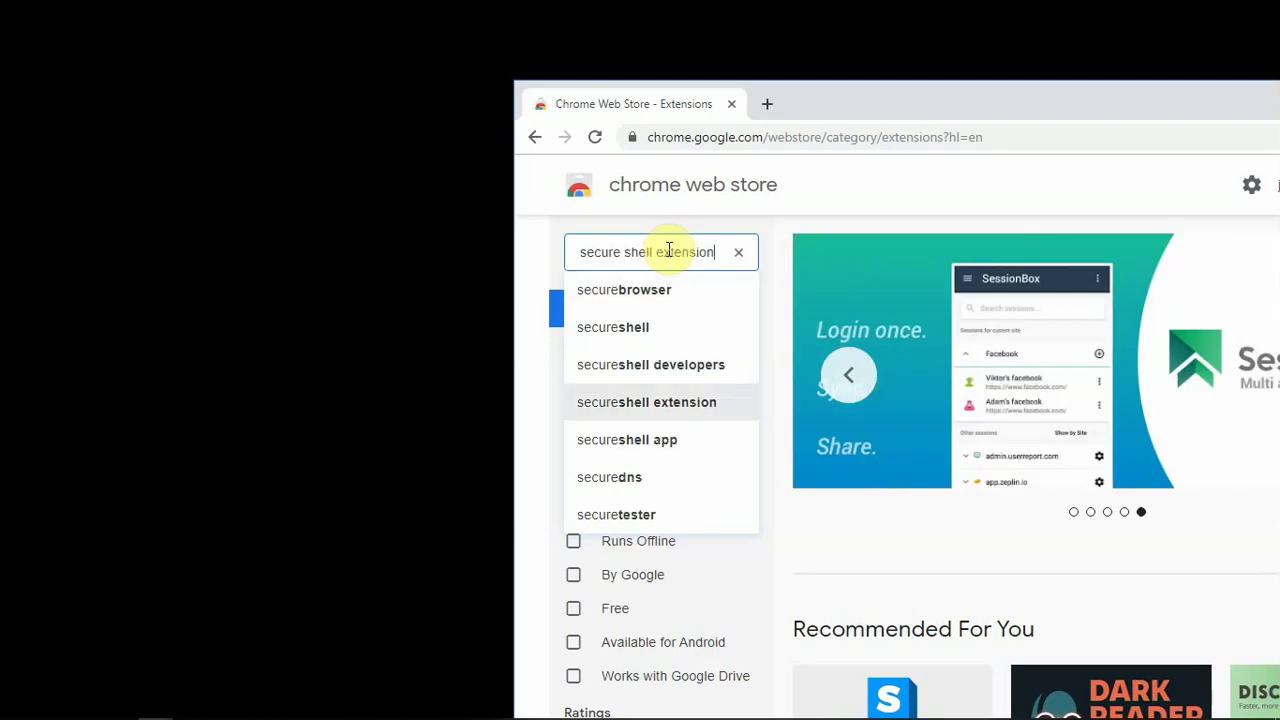
{"action": "key", "text": "Up"}
{"action": "key", "text": "Return"}
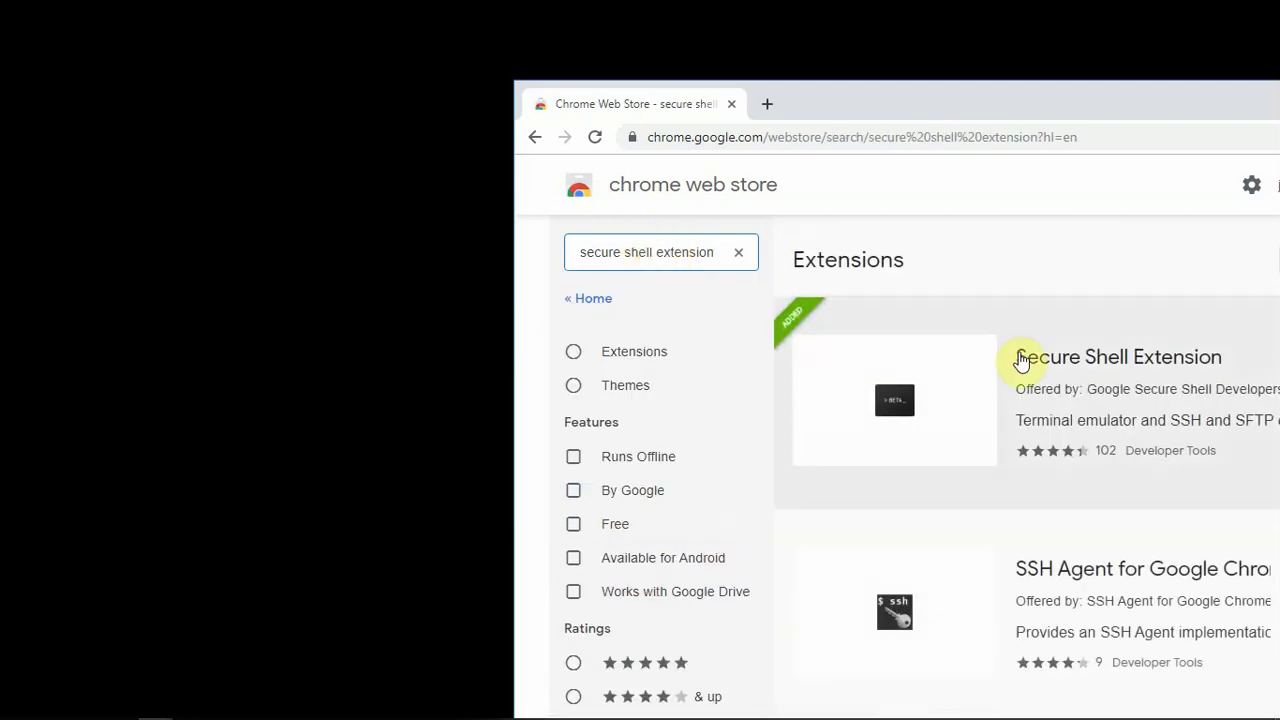
{"action": "left_click", "coordinate": [1116, 356]}
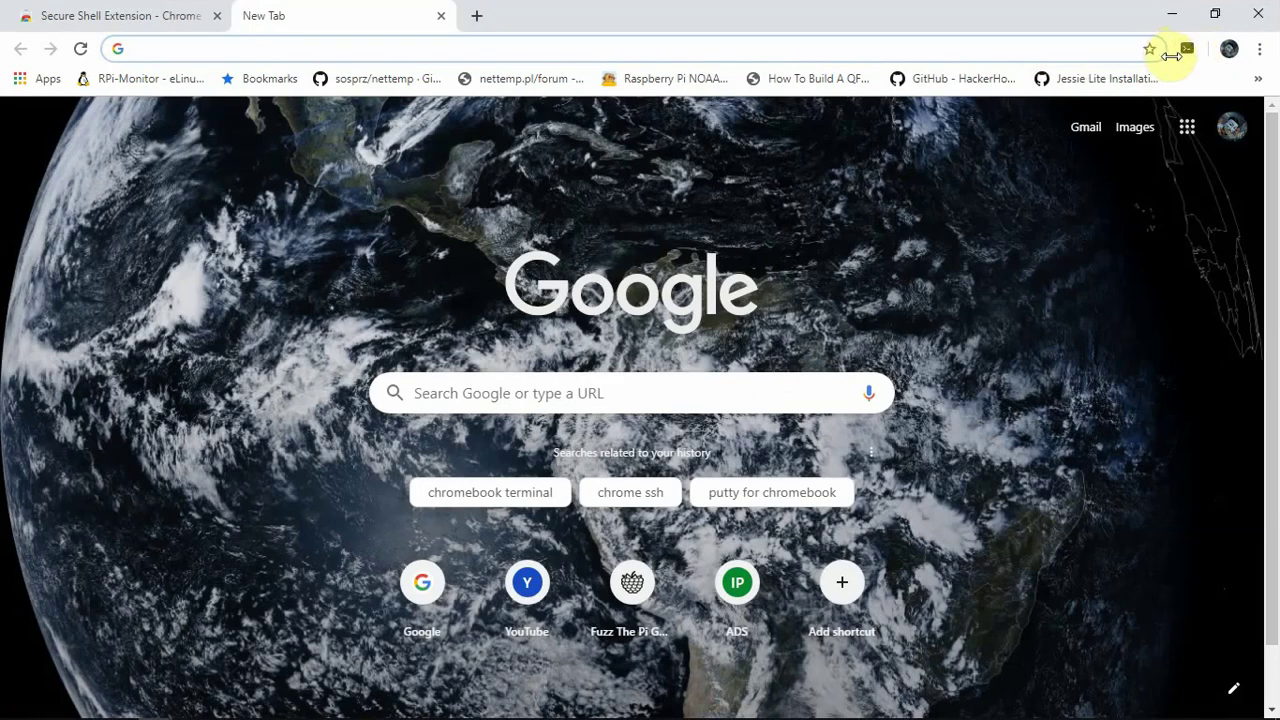
Open the Secure Shell Extension's options and look through the profile settings, from appearance to keyboard and scrolling.
{"action": "left_click", "coordinate": [1188, 52]}
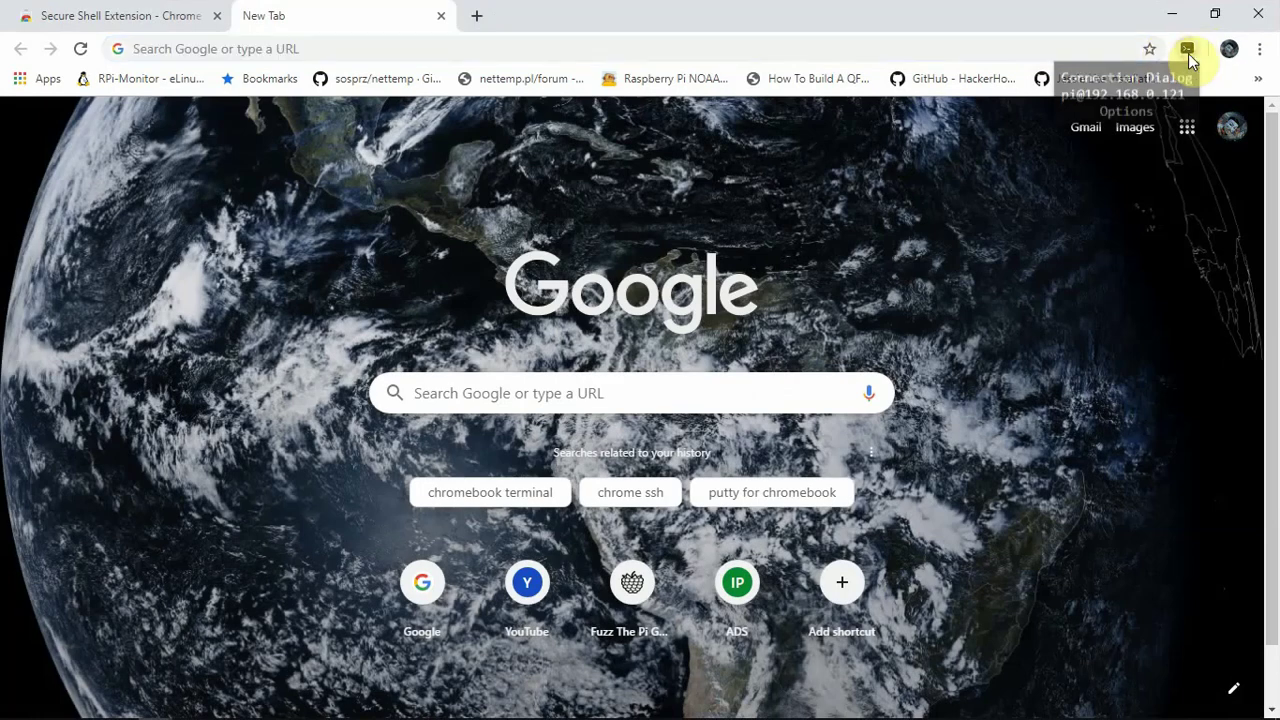
{"action": "left_click", "coordinate": [1110, 116]}
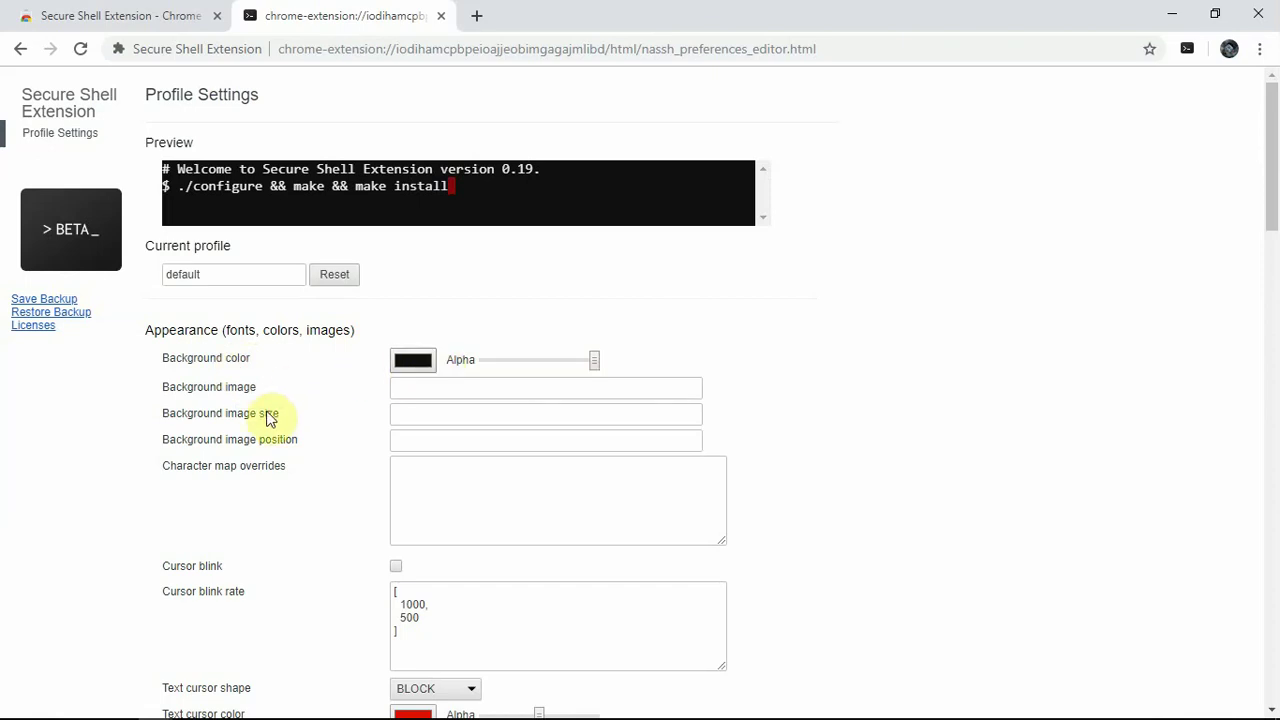
{"action": "scroll", "coordinate": [266, 425], "scroll_direction": "down", "scroll_amount": 15}
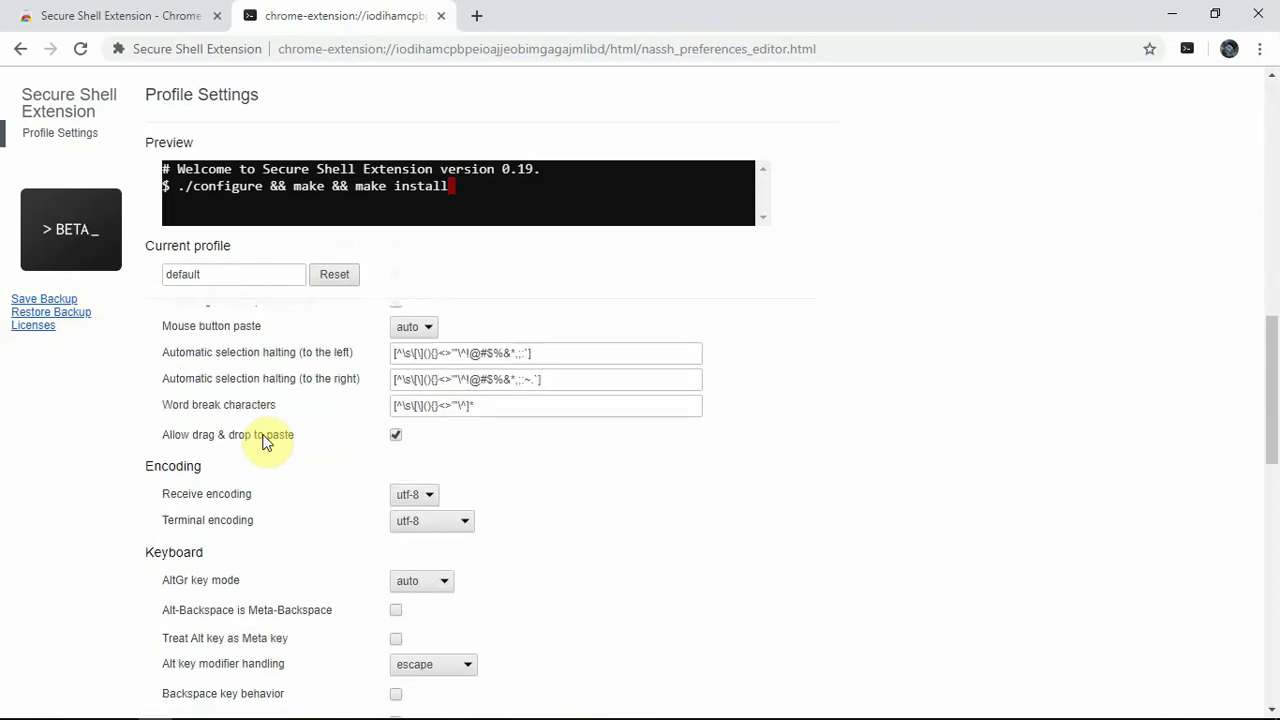
{"action": "scroll", "coordinate": [266, 441], "scroll_direction": "up", "scroll_amount": 5}
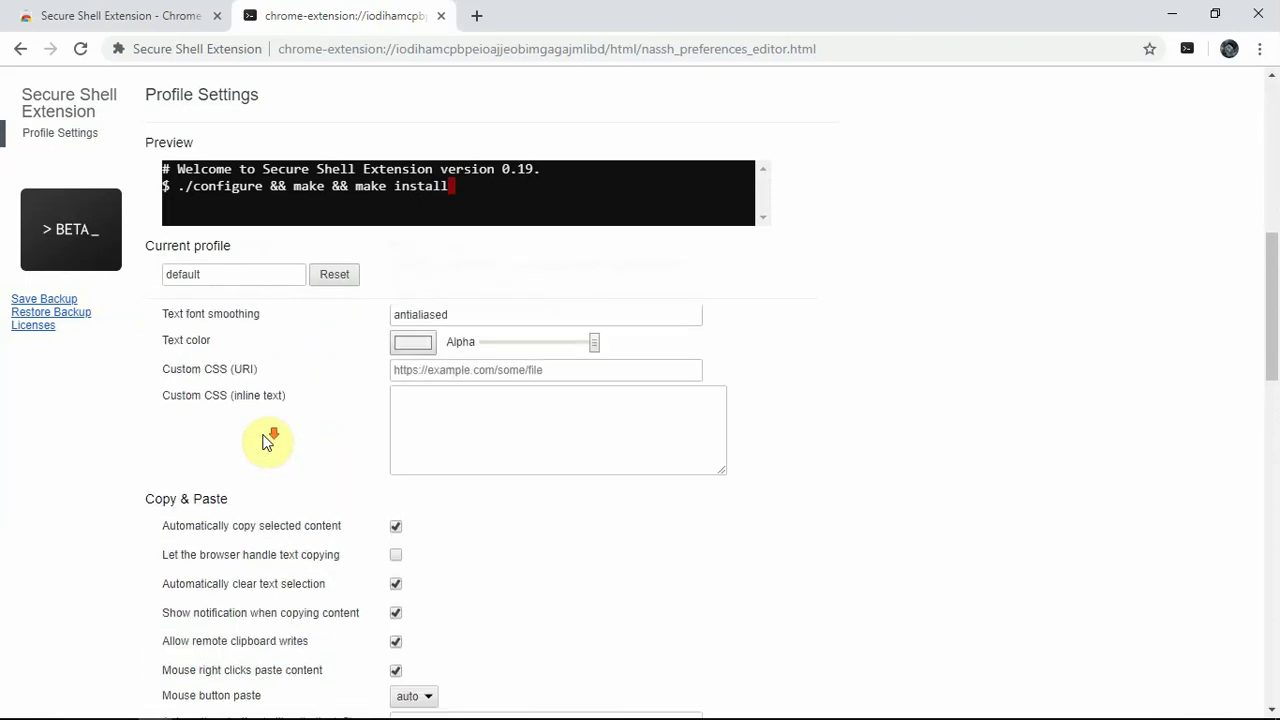
{"action": "scroll", "coordinate": [268, 441], "scroll_direction": "down", "scroll_amount": 6}
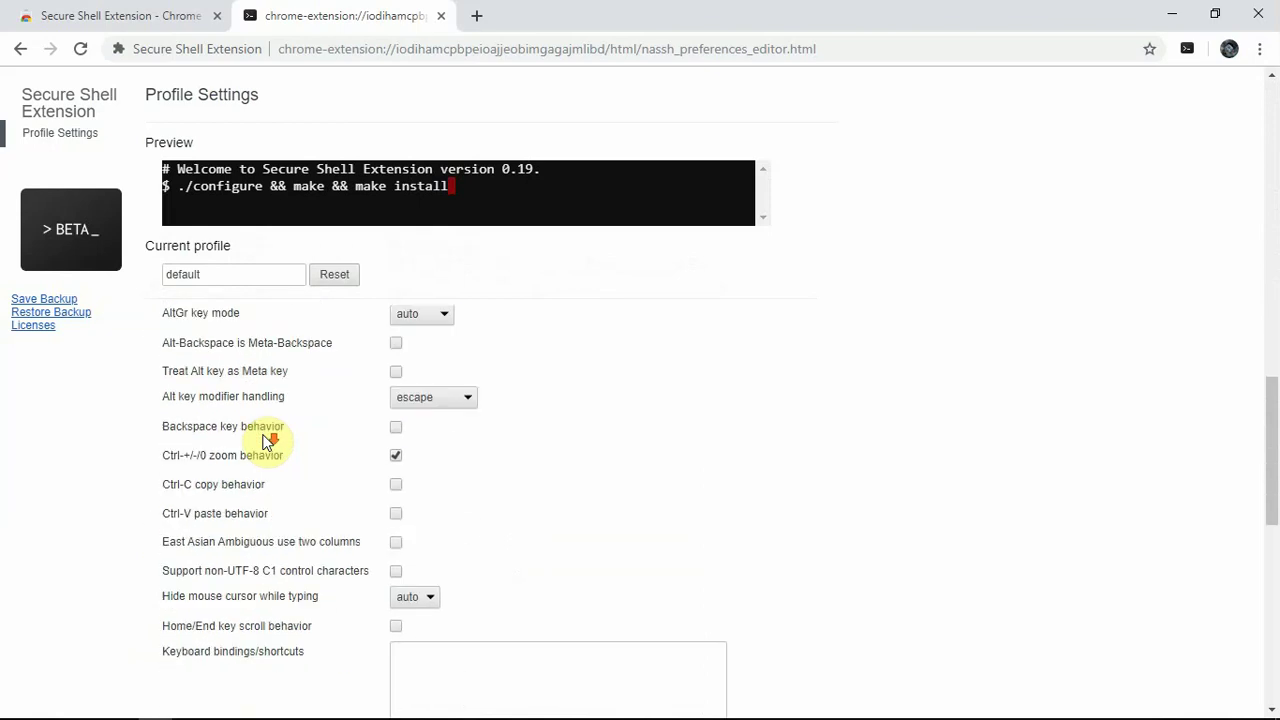
{"action": "scroll", "coordinate": [266, 441], "scroll_direction": "down", "scroll_amount": 5}
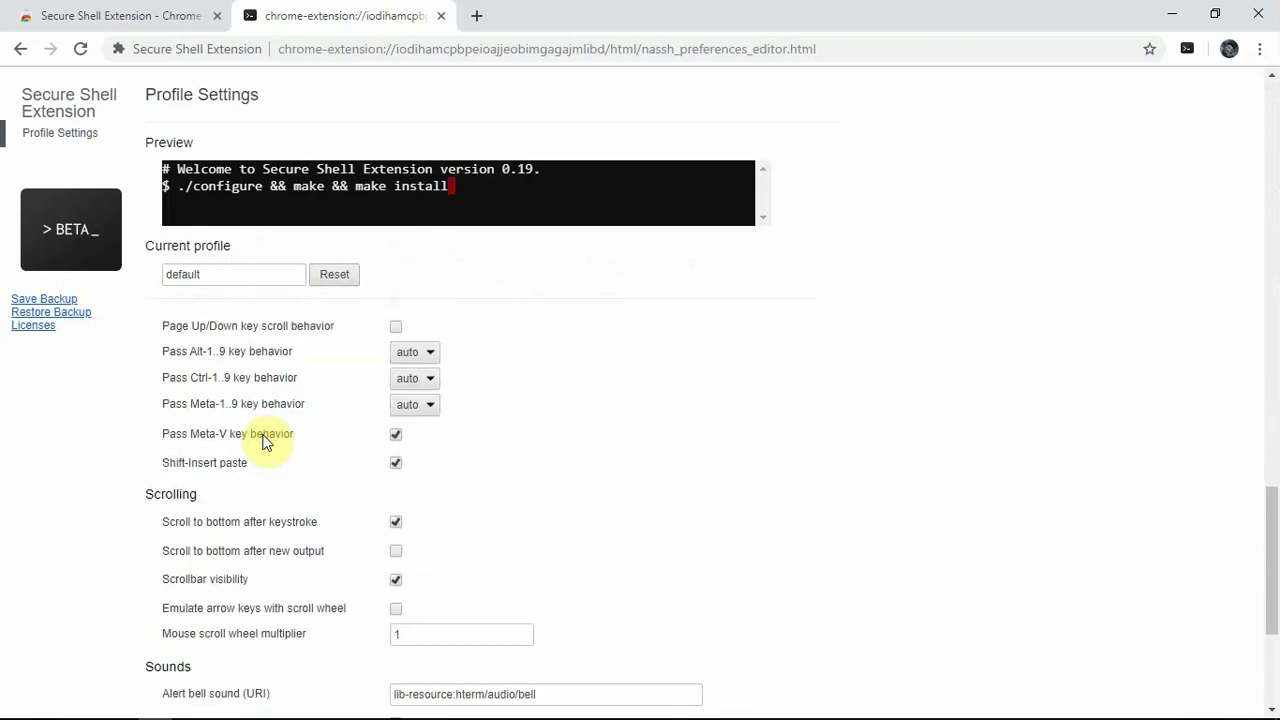
{"action": "scroll", "coordinate": [266, 441], "scroll_direction": "up", "scroll_amount": 10}
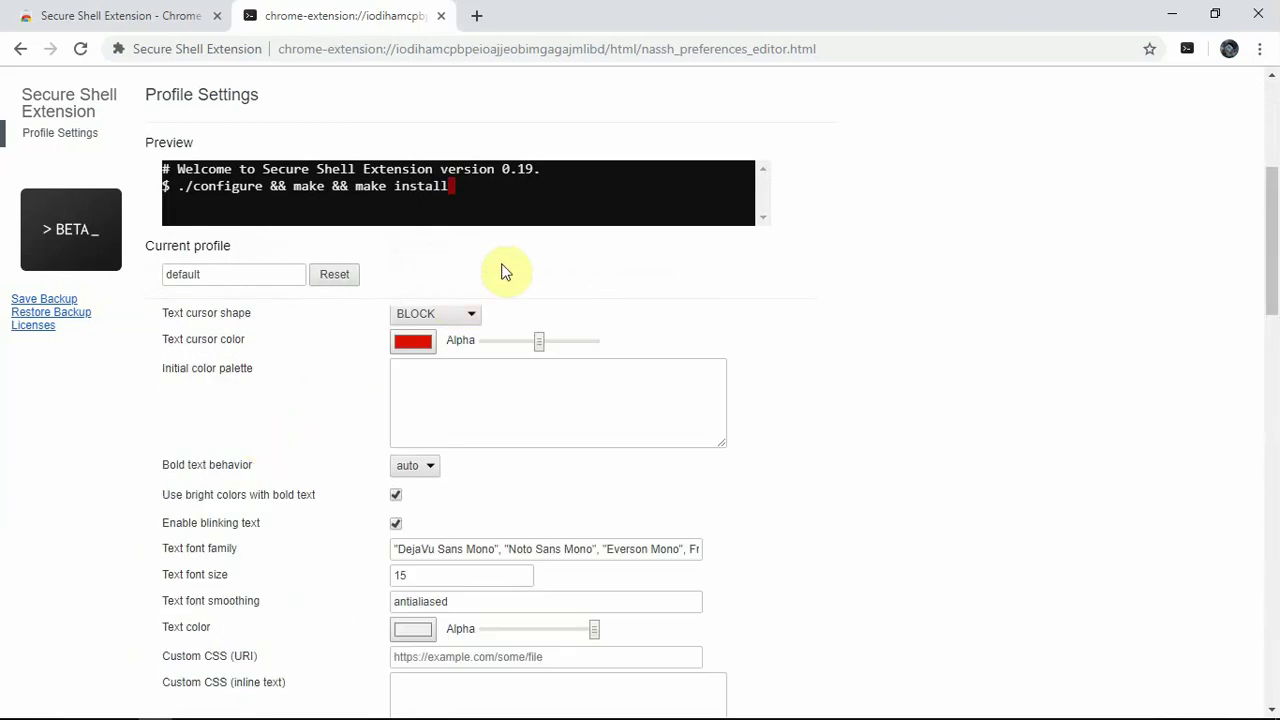
{"action": "scroll", "coordinate": [437, 314], "scroll_direction": "up", "scroll_amount": 4}
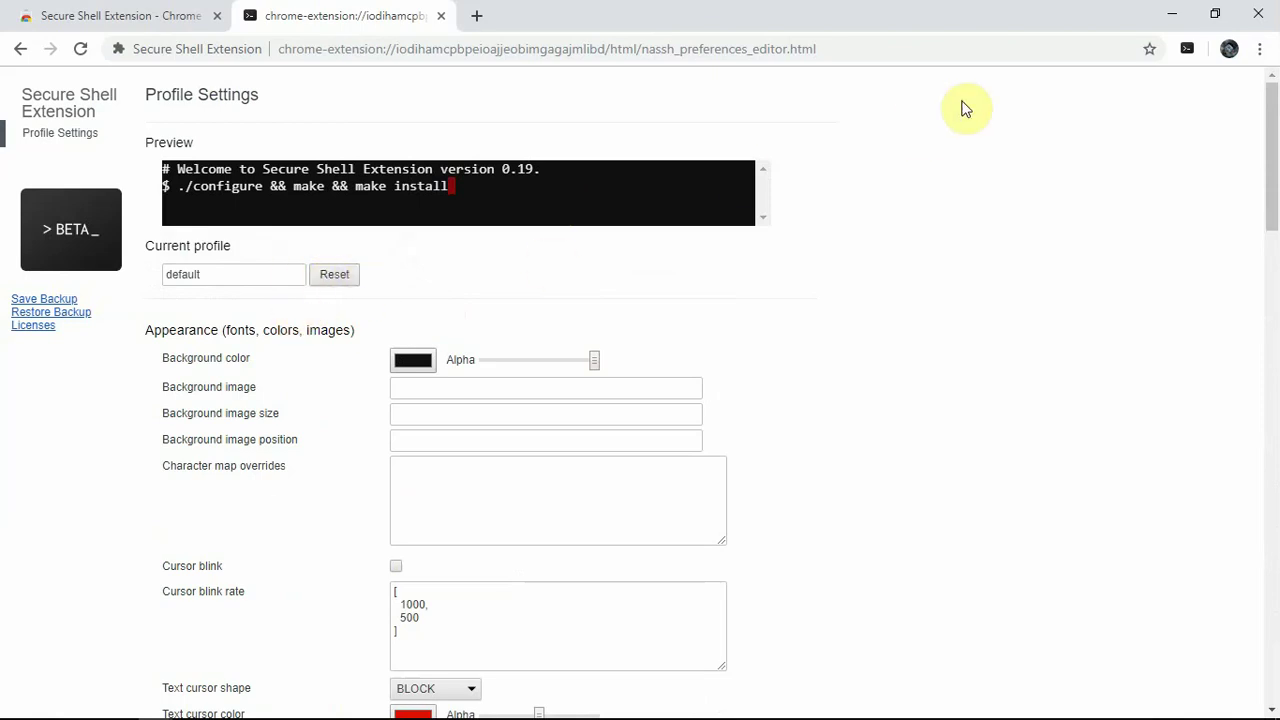
{"action": "left_click", "coordinate": [1186, 50]}
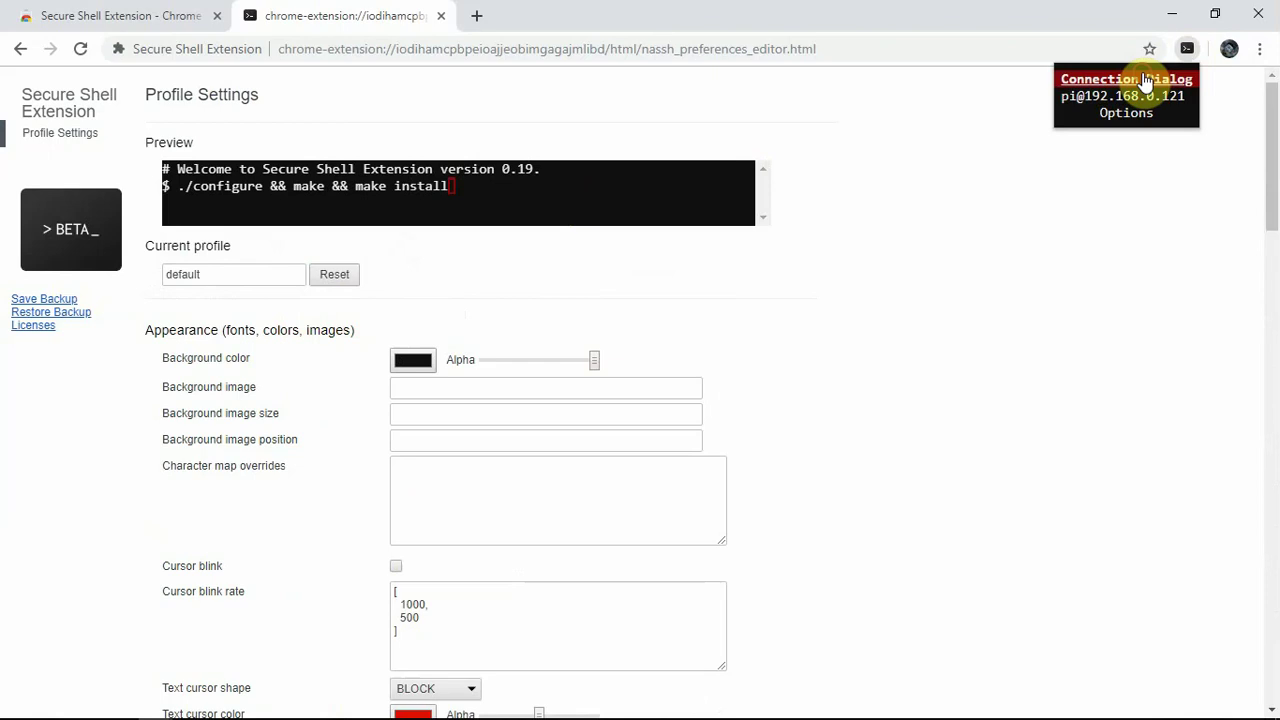
{"action": "left_click", "coordinate": [1146, 80]}
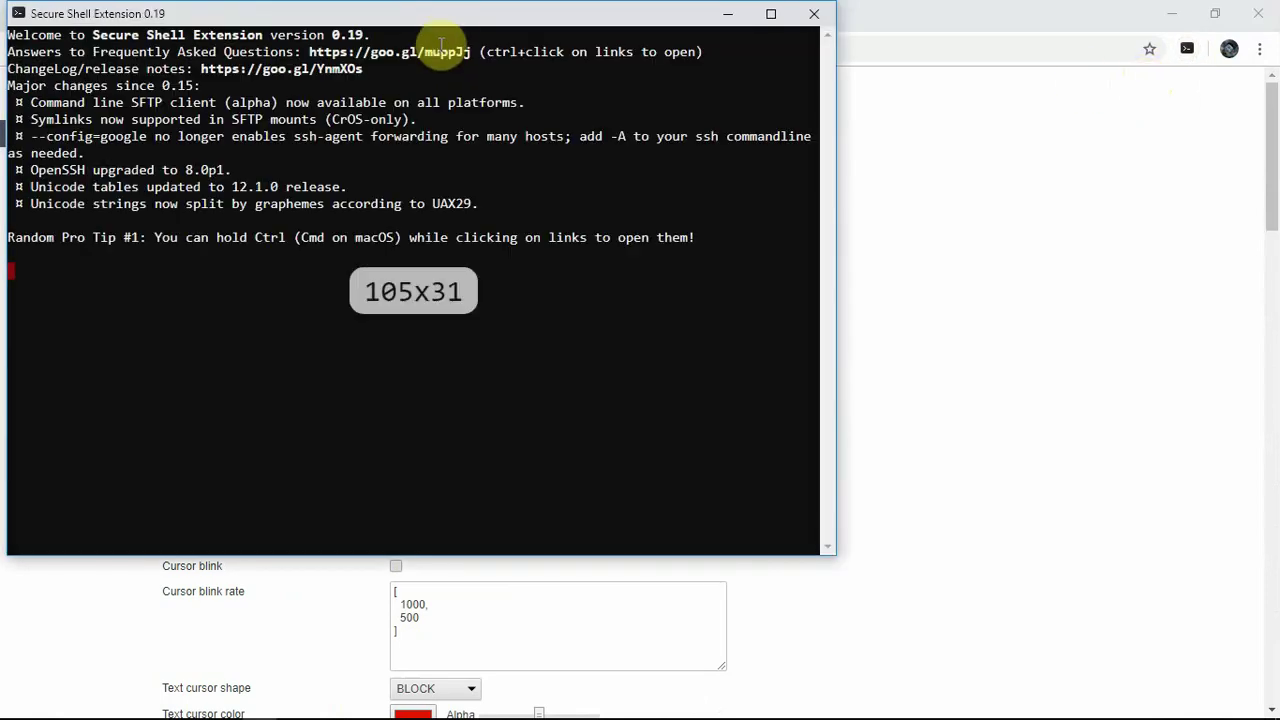
{"action": "double_click", "coordinate": [474, 19]}
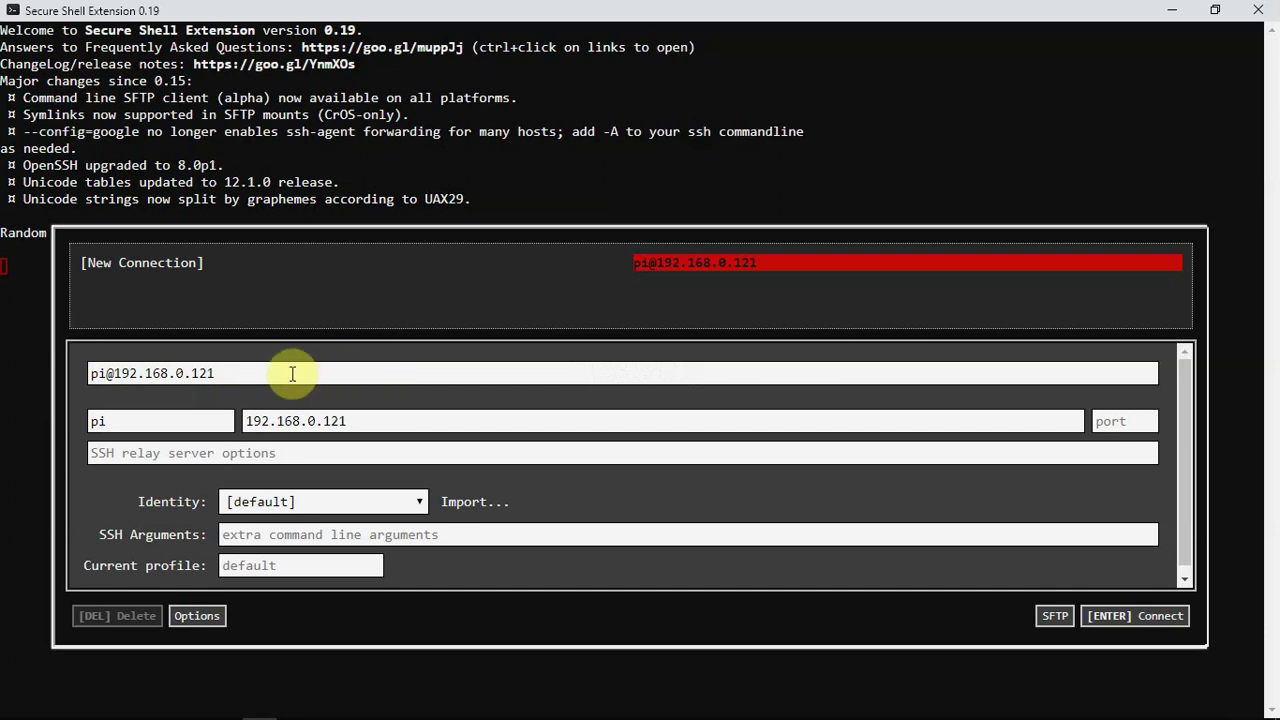
{"action": "left_click", "coordinate": [256, 368]}
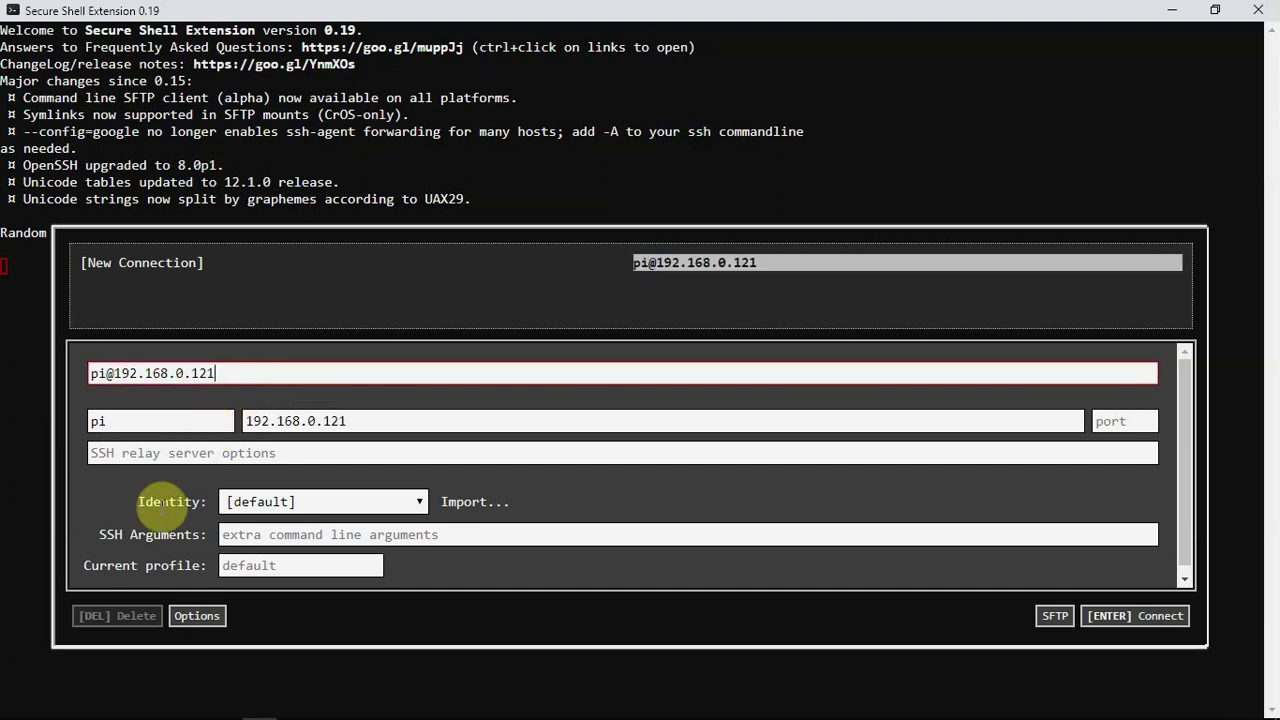
{"action": "left_click", "coordinate": [1145, 616]}
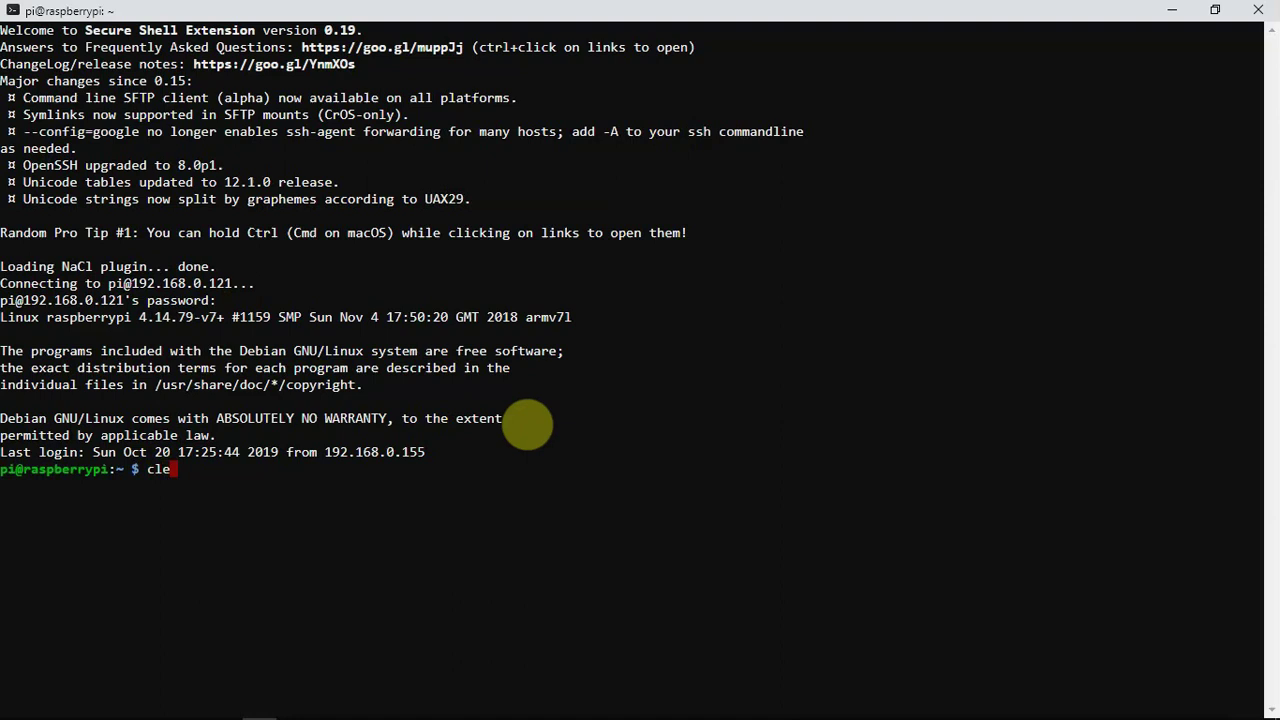
Clear the Raspberry Pi terminal and update the package lists with sudo apt update.
{"action": "key", "text": "Return"}
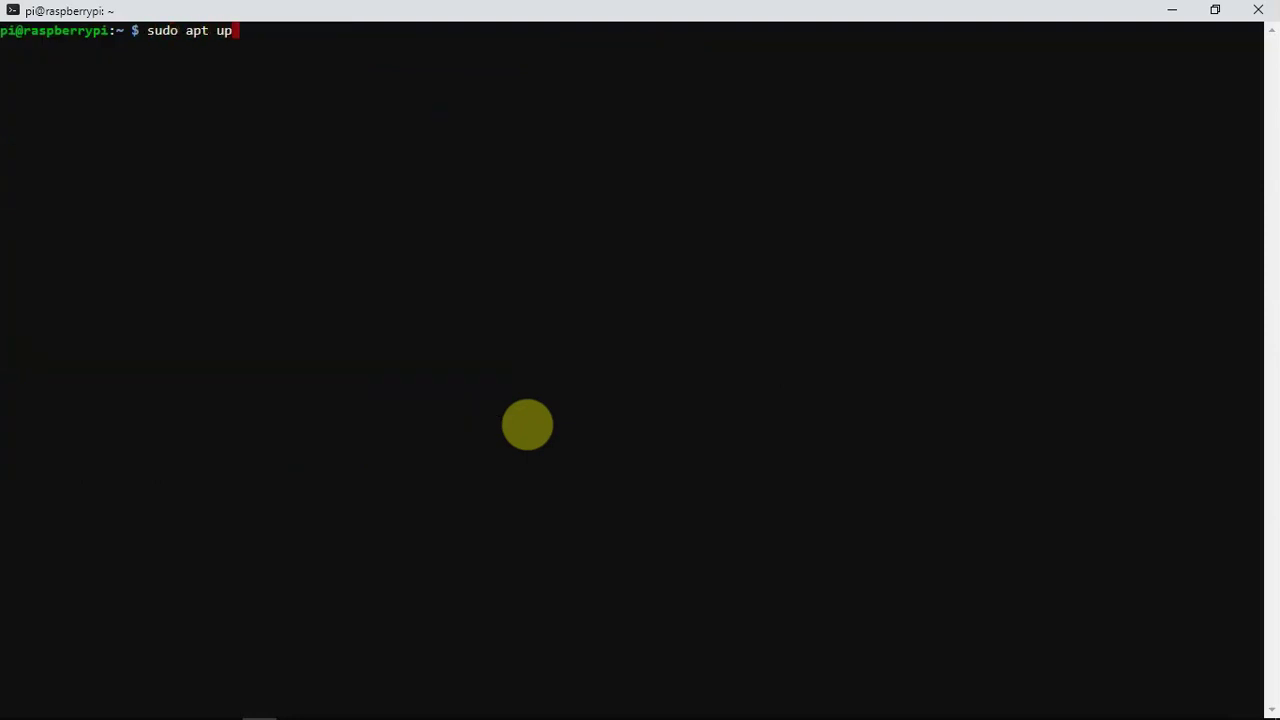
{"action": "key", "text": "Return"}
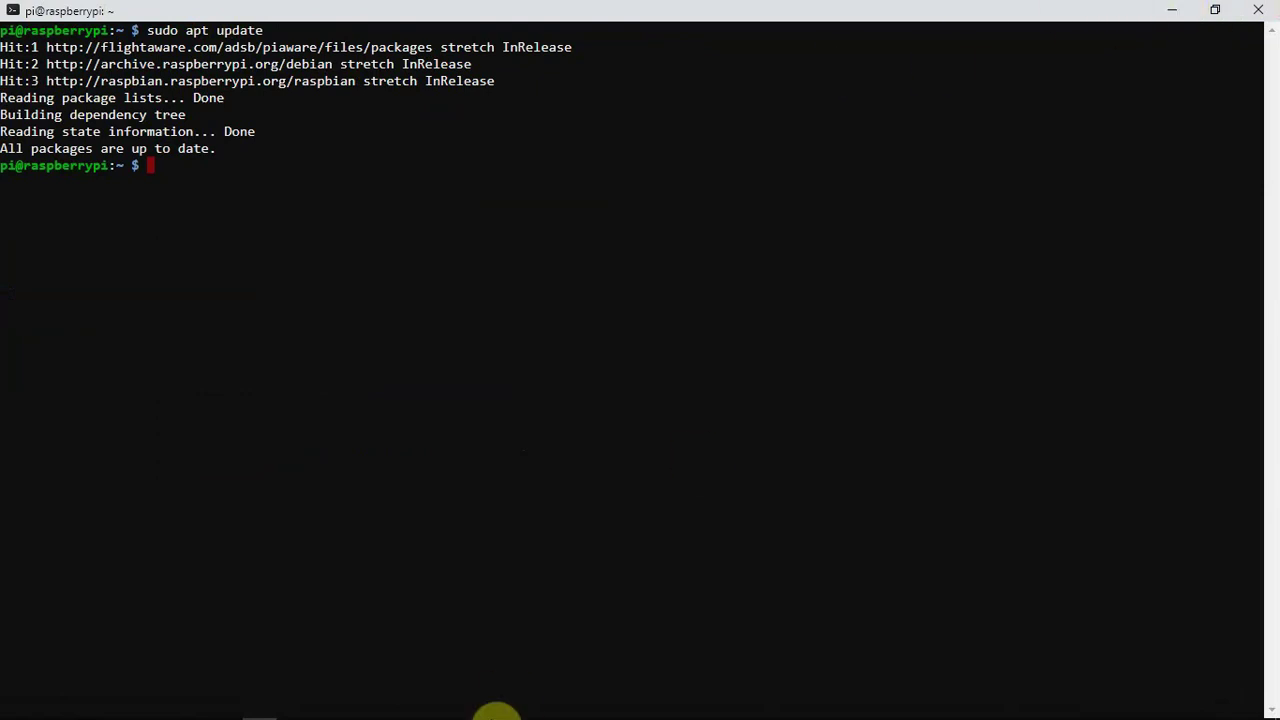
Switch back to the Chrome window with the profile settings and look over the appearance options.
{"action": "mouse_move", "coordinate": [490, 716]}
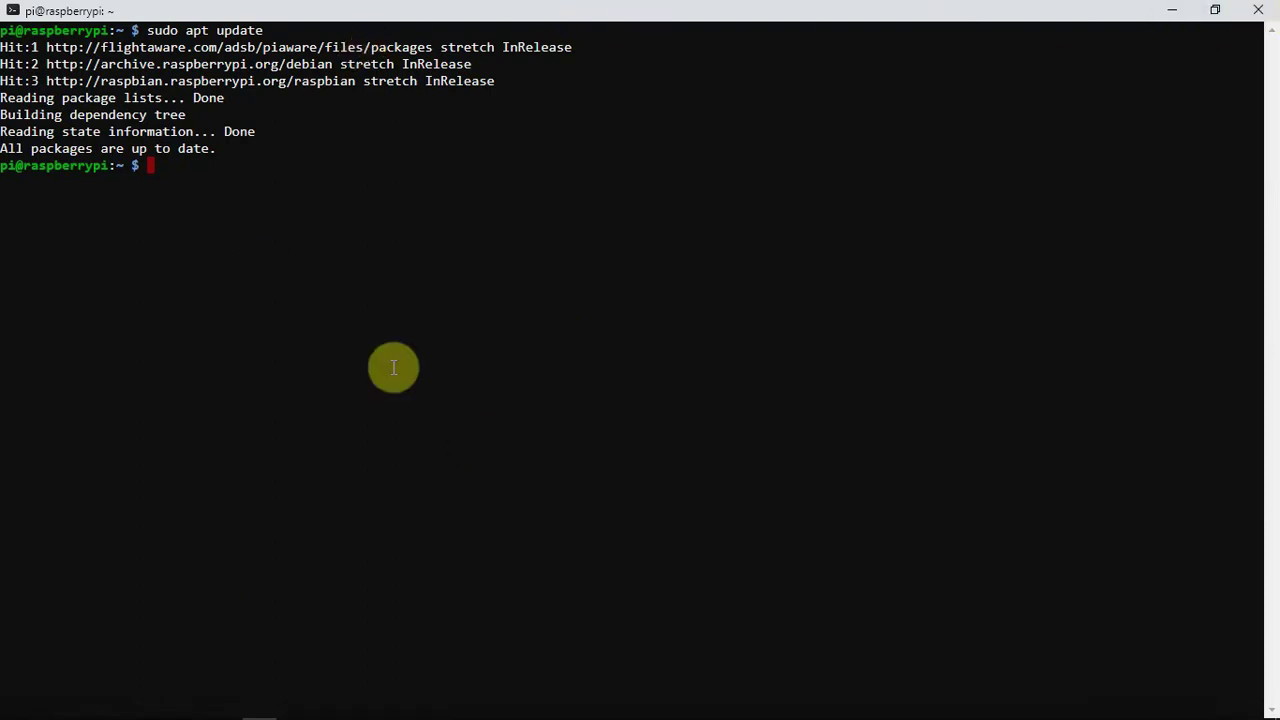
{"action": "mouse_move", "coordinate": [251, 703]}
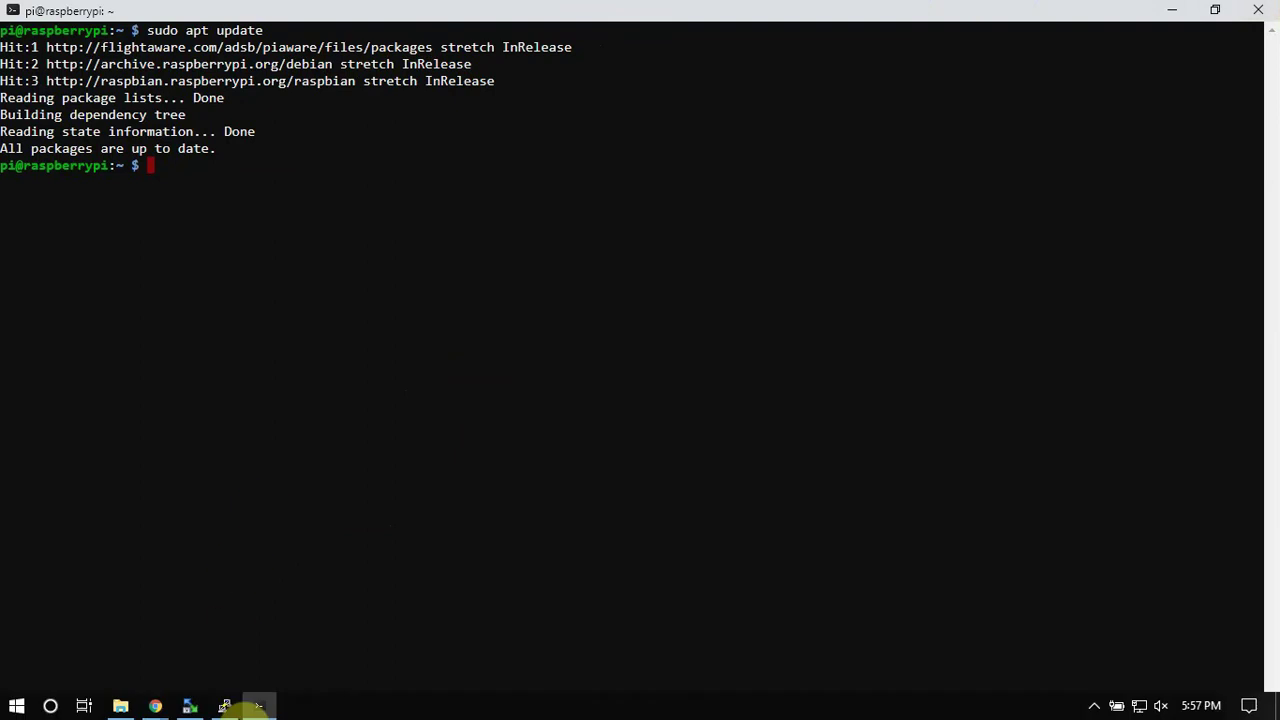
{"action": "mouse_move", "coordinate": [155, 705]}
{"action": "left_click", "coordinate": [257, 635]}
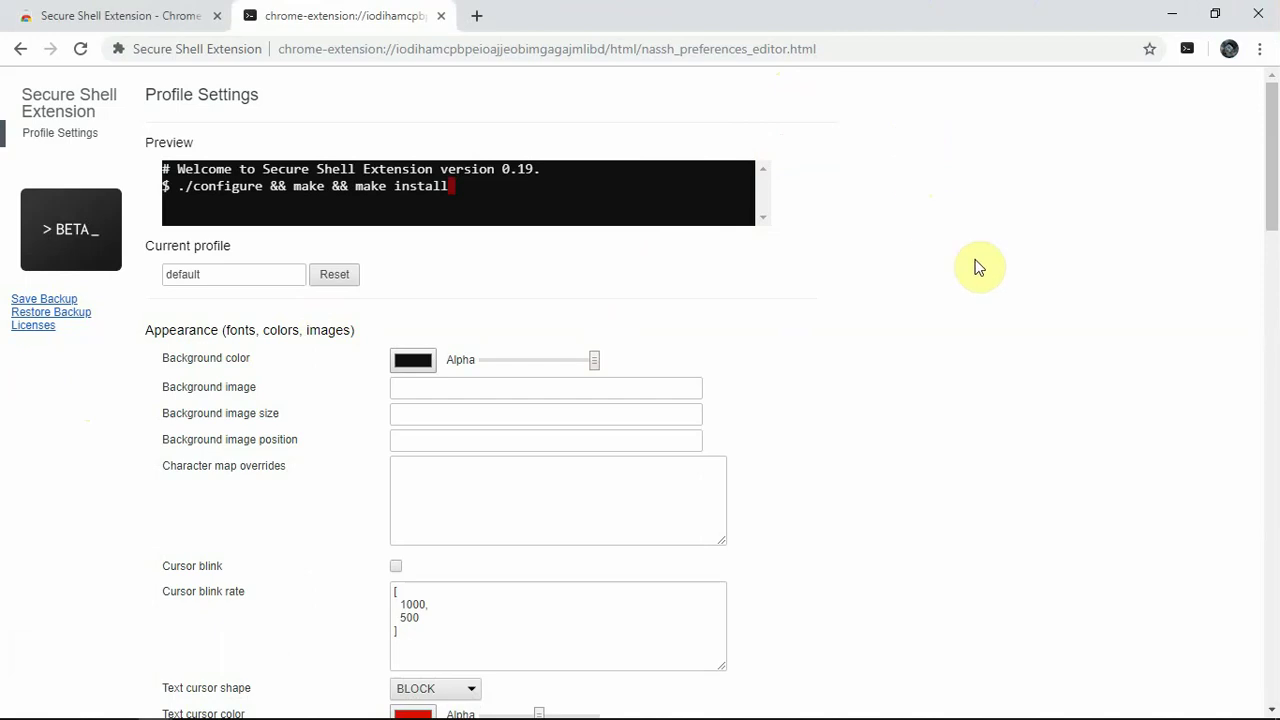
{"action": "scroll", "coordinate": [976, 266], "scroll_direction": "down", "scroll_amount": 3}
{"action": "scroll", "coordinate": [978, 266], "scroll_direction": "down", "scroll_amount": 1}
{"action": "scroll", "coordinate": [978, 266], "scroll_direction": "up", "scroll_amount": 4}
{"action": "left_click", "coordinate": [1188, 55]}
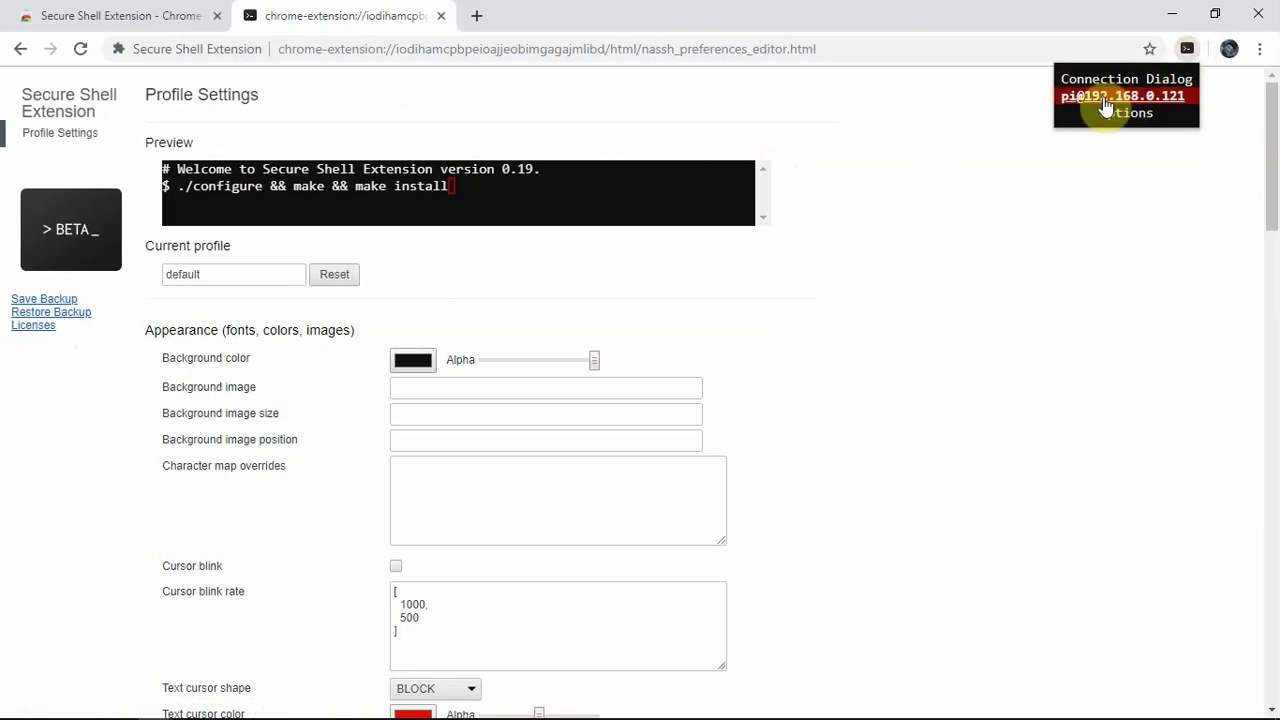
{"action": "left_click", "coordinate": [1170, 97]}
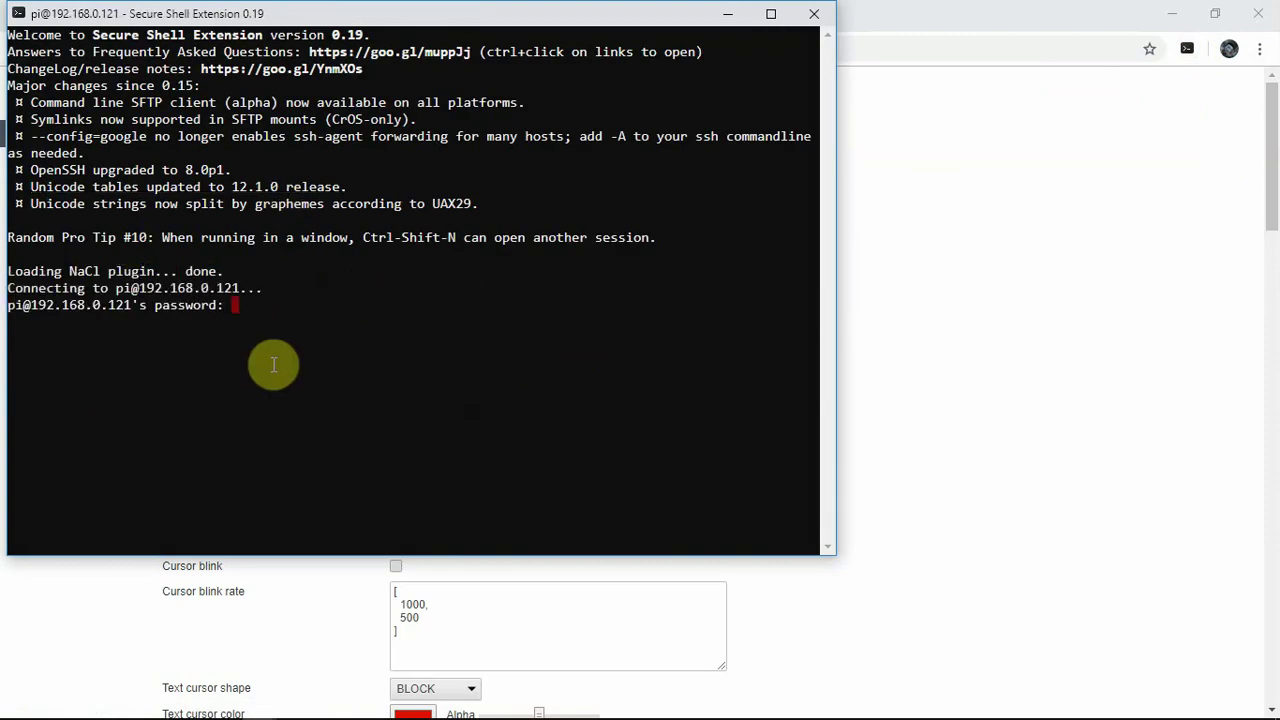
{"action": "left_click", "coordinate": [817, 15]}
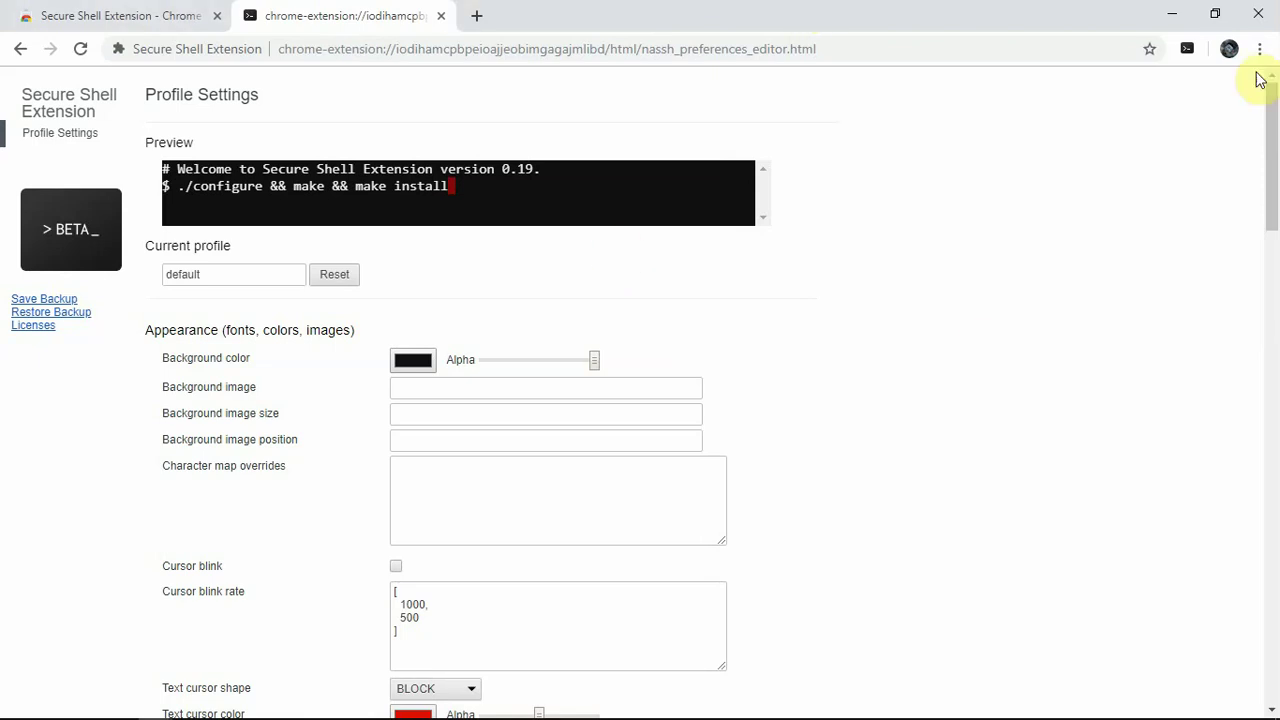
Open the connection dialog again in a maximized window and open the extension's options from it.
{"action": "left_click", "coordinate": [1180, 51]}
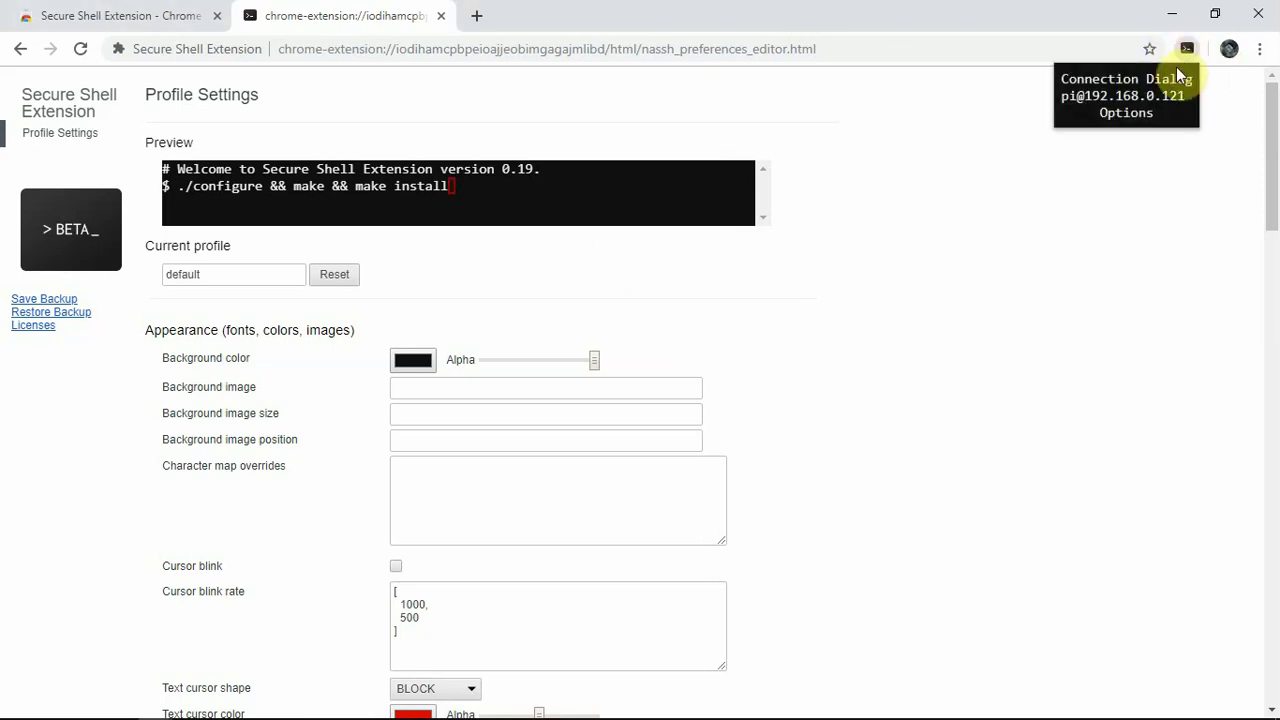
{"action": "left_click", "coordinate": [1174, 76]}
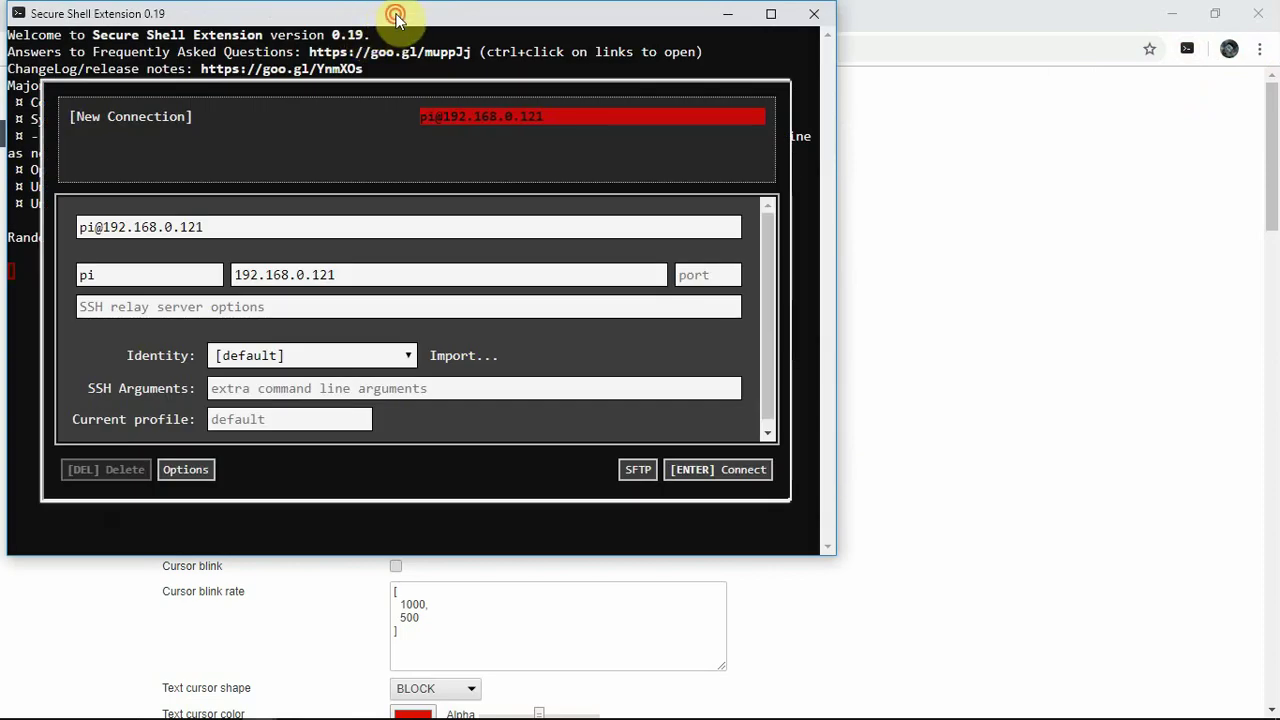
{"action": "double_click", "coordinate": [386, 14]}
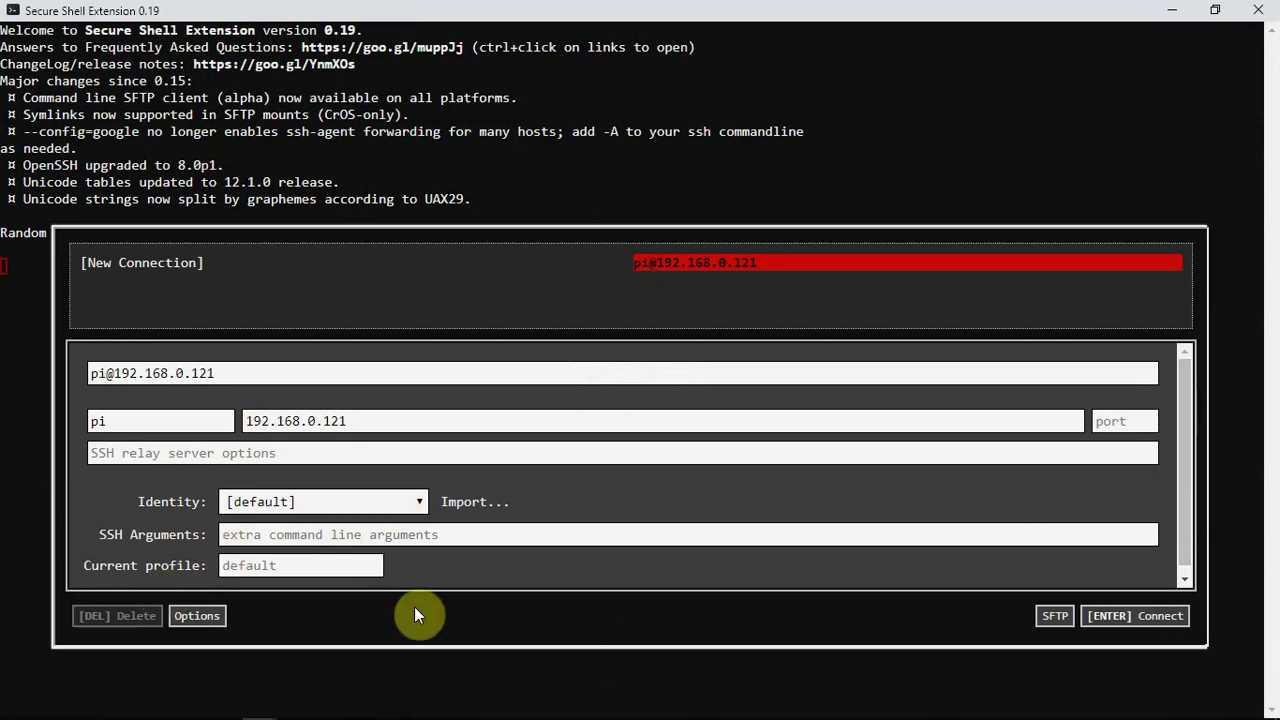
{"action": "left_click", "coordinate": [196, 616]}
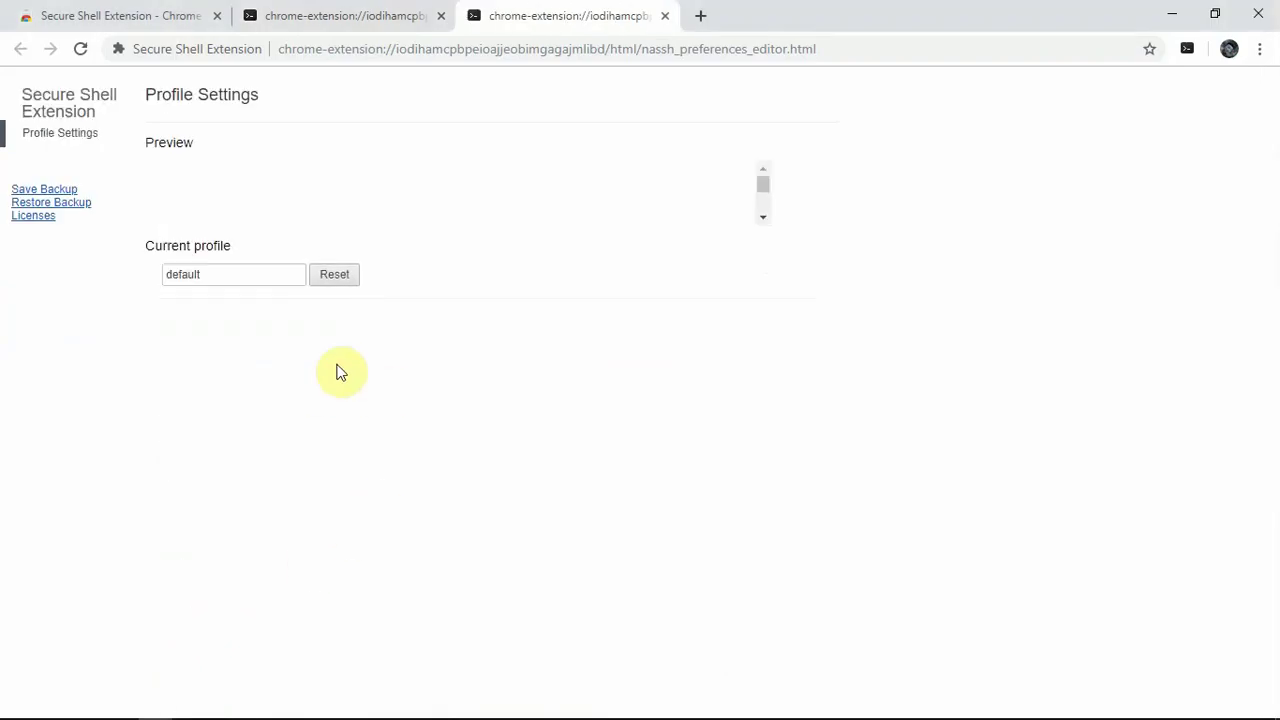
Try the UNDERLINE text cursor shape in the appearance settings, and set it back to BLOCK.
{"action": "scroll", "coordinate": [366, 375], "scroll_direction": "down", "scroll_amount": 4}
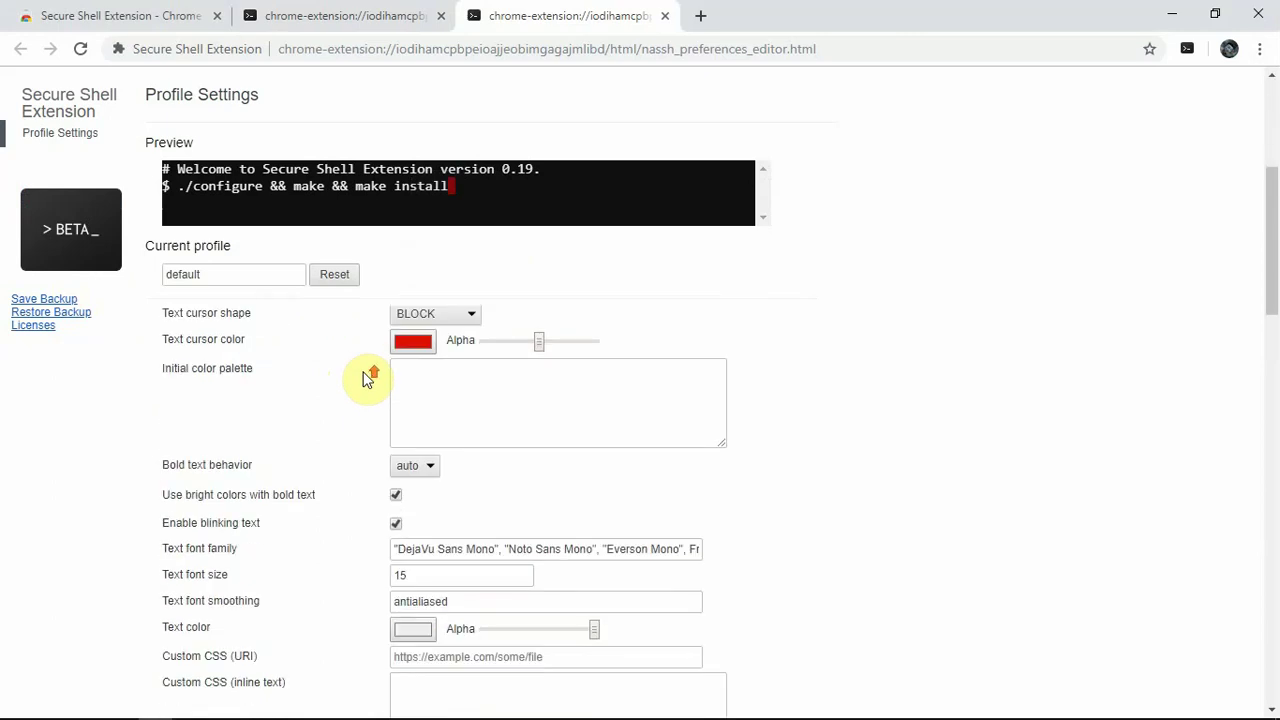
{"action": "scroll", "coordinate": [366, 378], "scroll_direction": "up", "scroll_amount": 4}
{"action": "scroll", "coordinate": [366, 378], "scroll_direction": "down", "scroll_amount": 3}
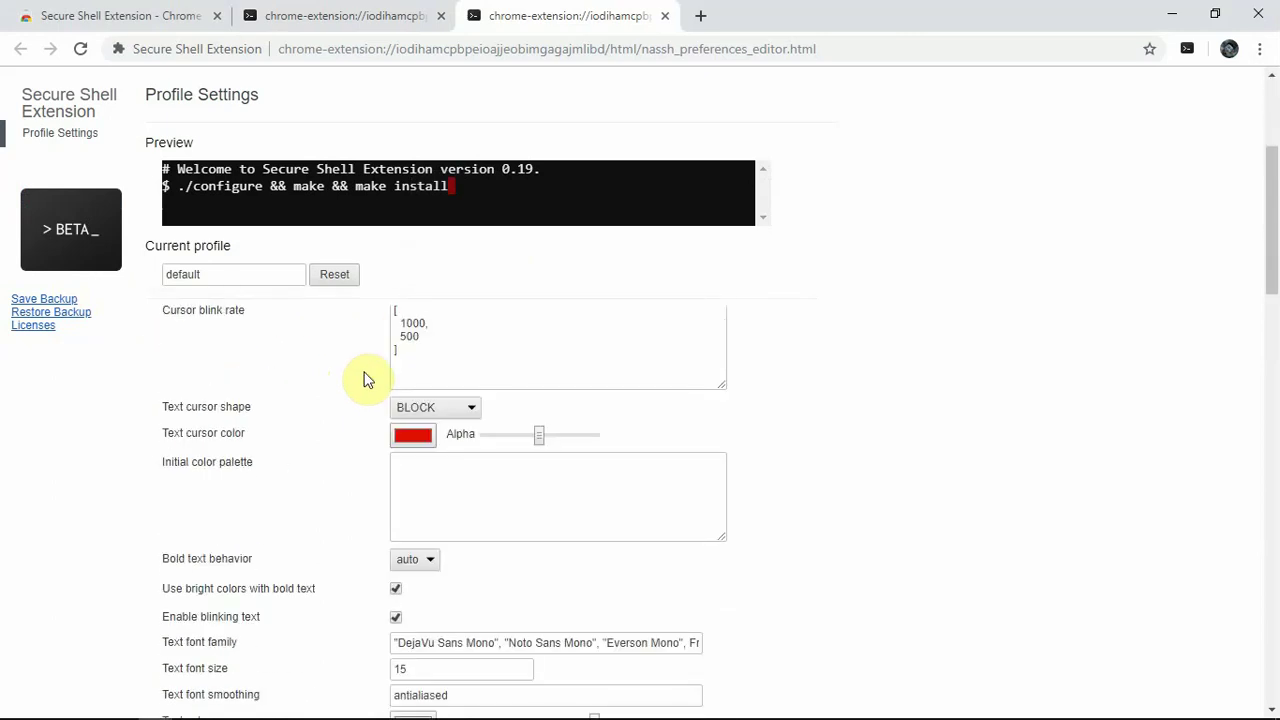
{"action": "left_click", "coordinate": [400, 409]}
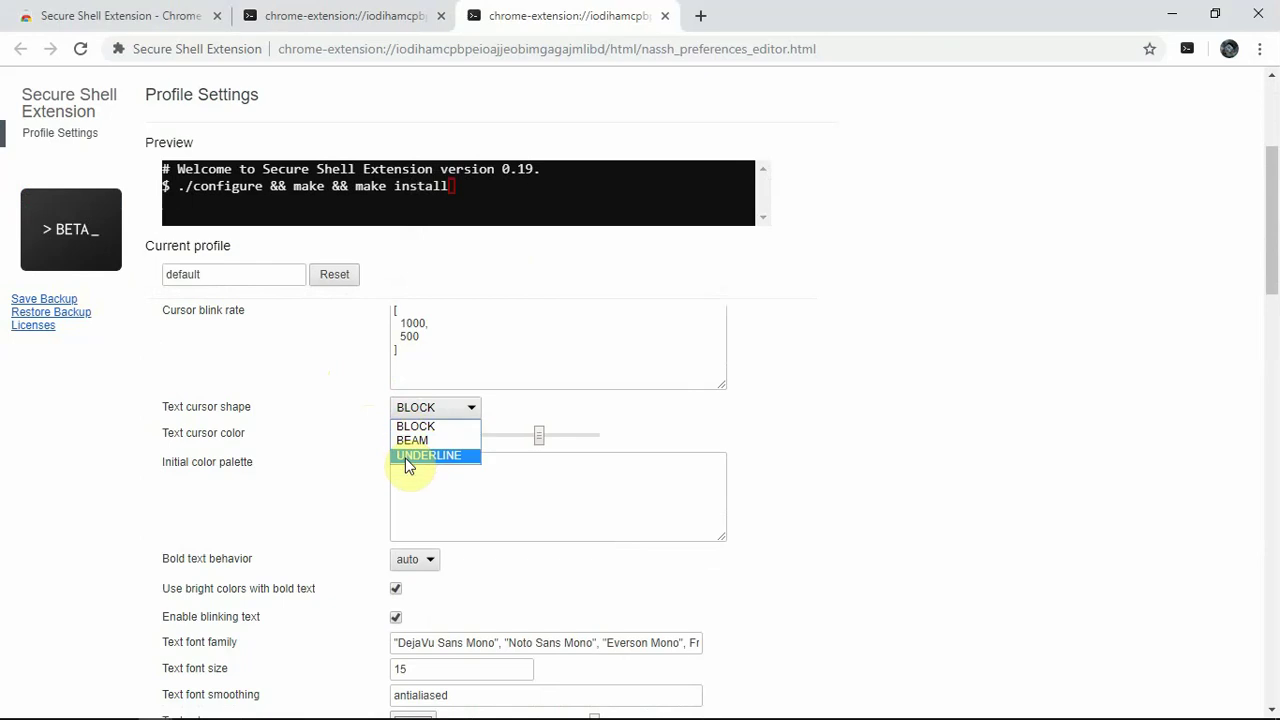
{"action": "left_click", "coordinate": [406, 455]}
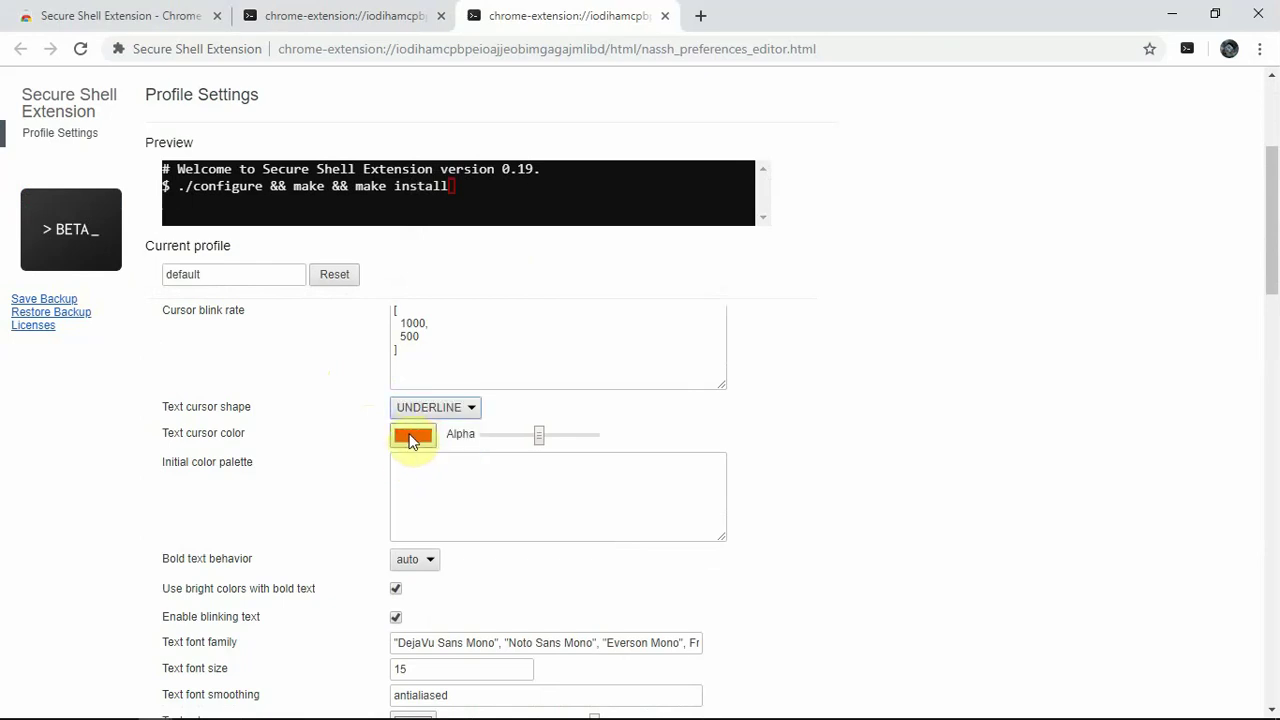
{"action": "left_click", "coordinate": [423, 408]}
{"action": "left_click", "coordinate": [418, 421]}
Look through the remaining profile settings down to the environment variables in the Miscellaneous section.
{"action": "left_click", "coordinate": [1089, 424]}
{"action": "scroll", "coordinate": [1070, 441], "scroll_direction": "down", "scroll_amount": 15}
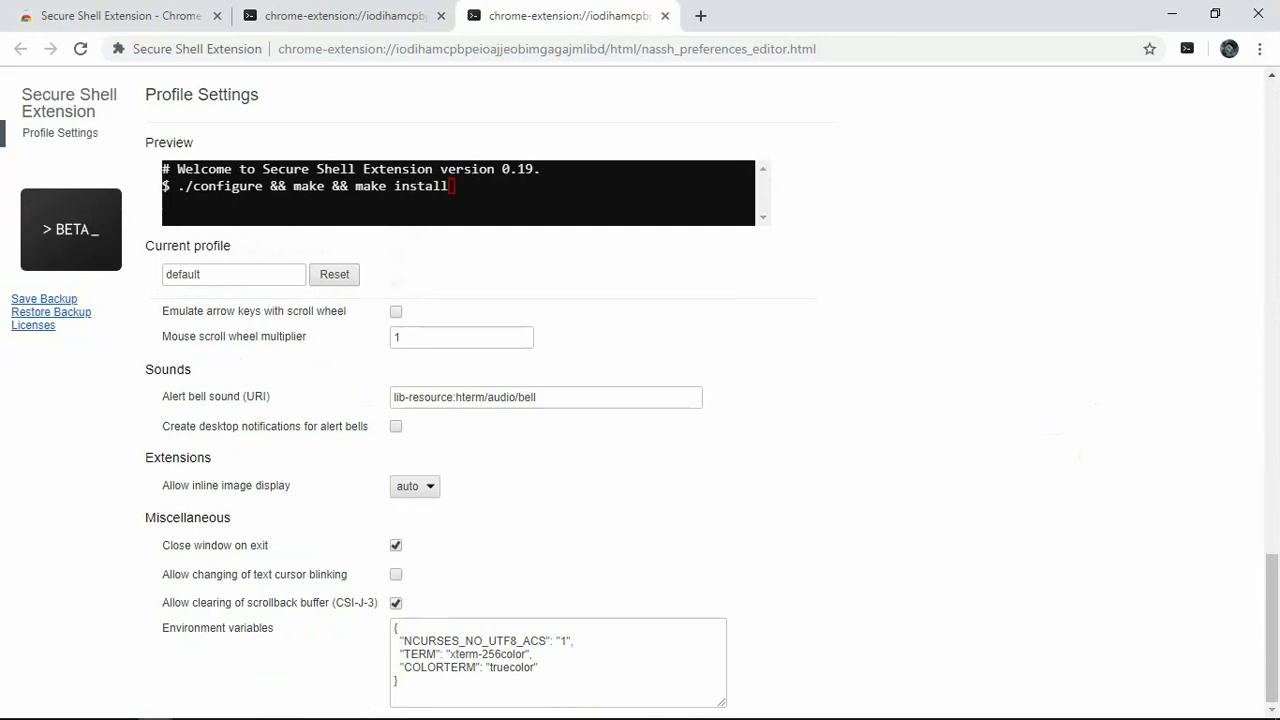
{"action": "mouse_move", "coordinate": [744, 712]}
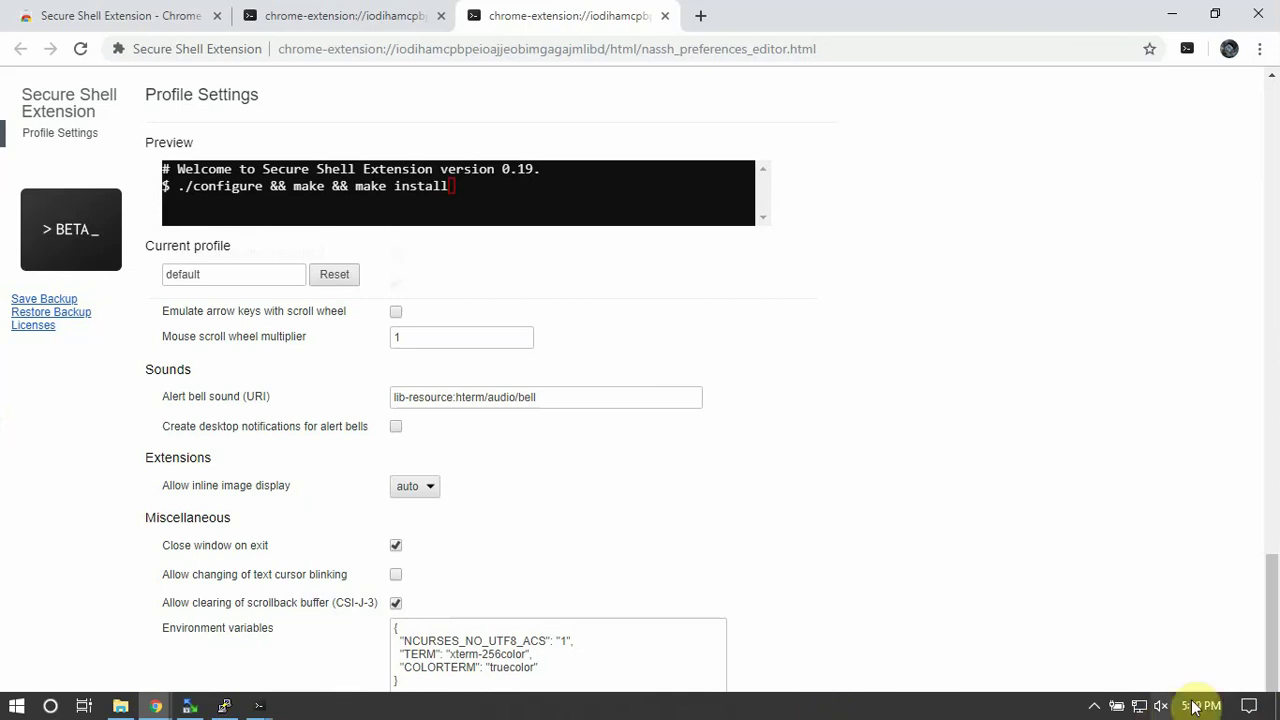
{"action": "left_click", "coordinate": [1094, 706]}
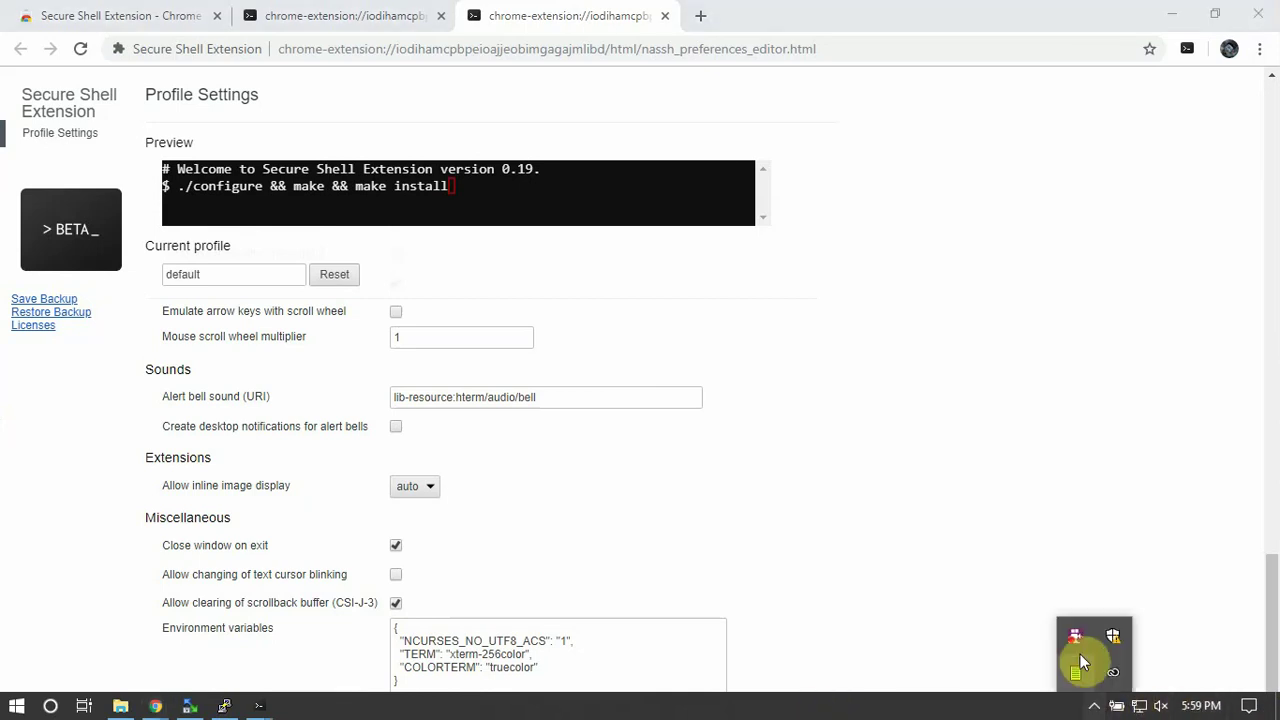
{"action": "right_click", "coordinate": [1078, 634]}
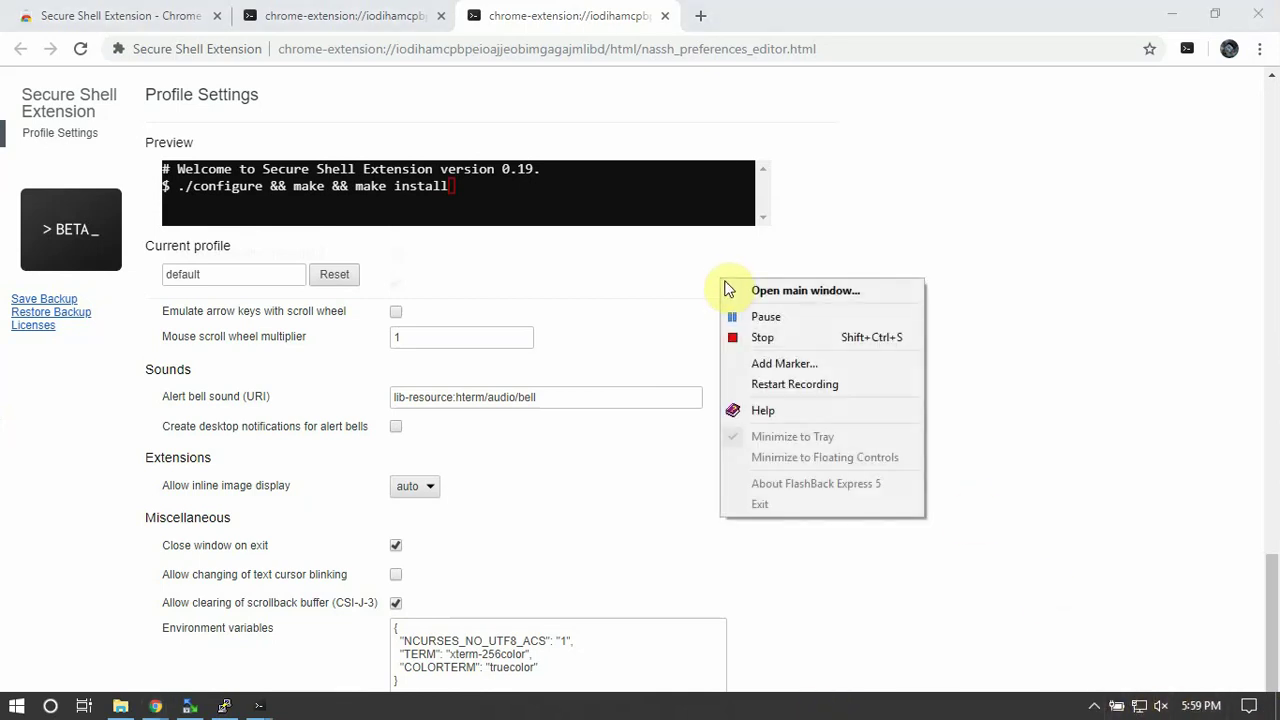